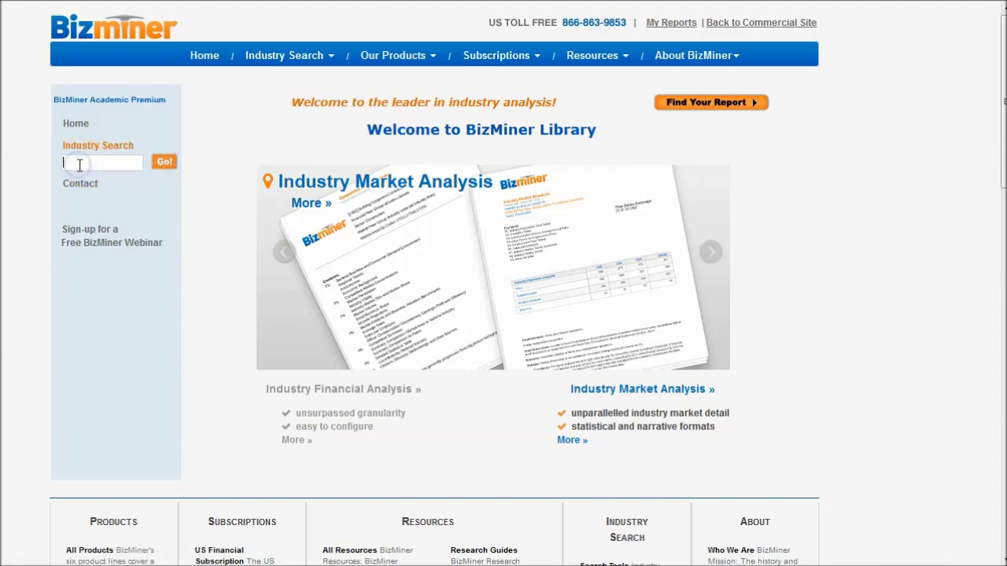
- Drill from Industry Search through Retail Trade and Clothing Stores to 4482 Shoe Stores
left_click(92, 151)
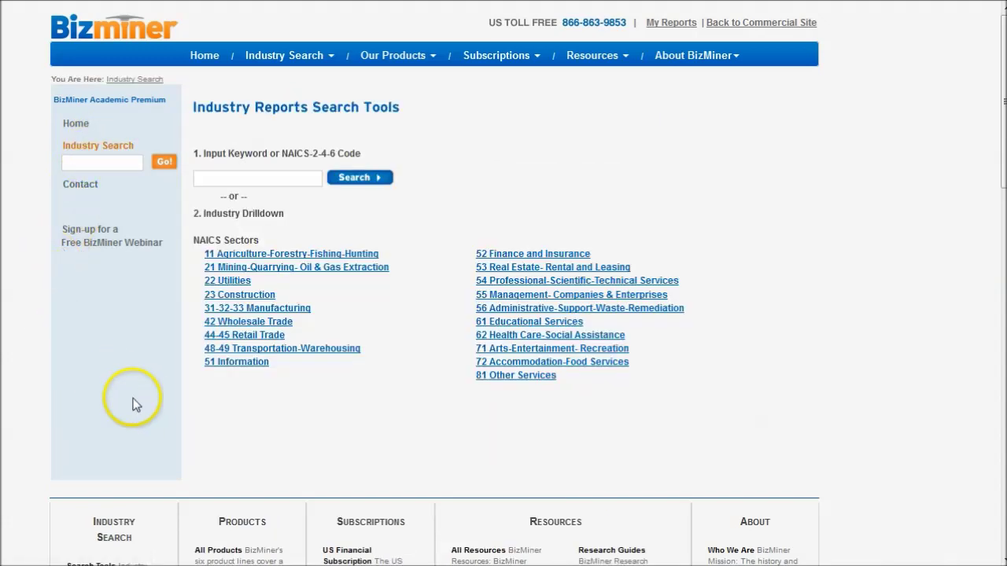
left_click(260, 336)
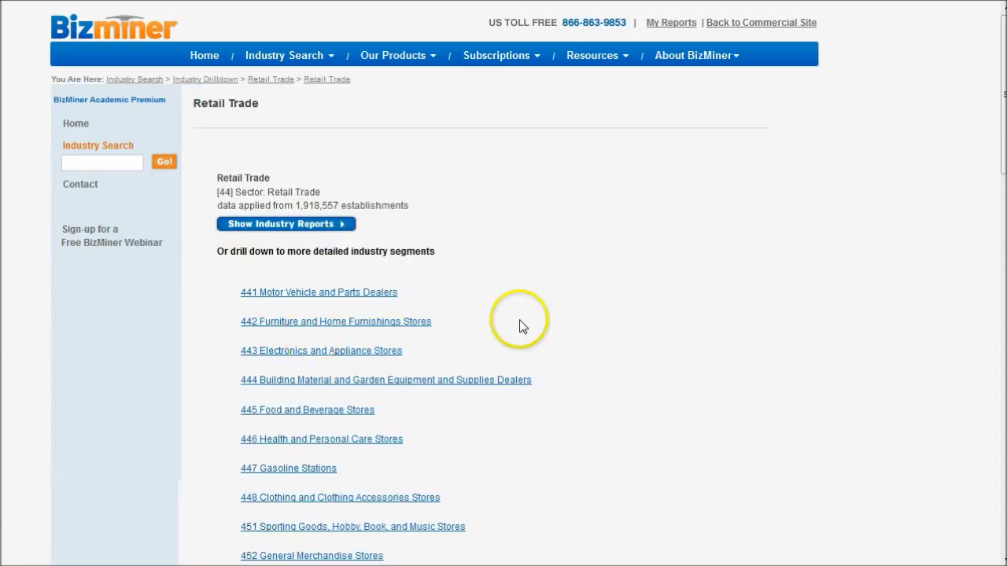
scroll(520, 325, "down", 3)
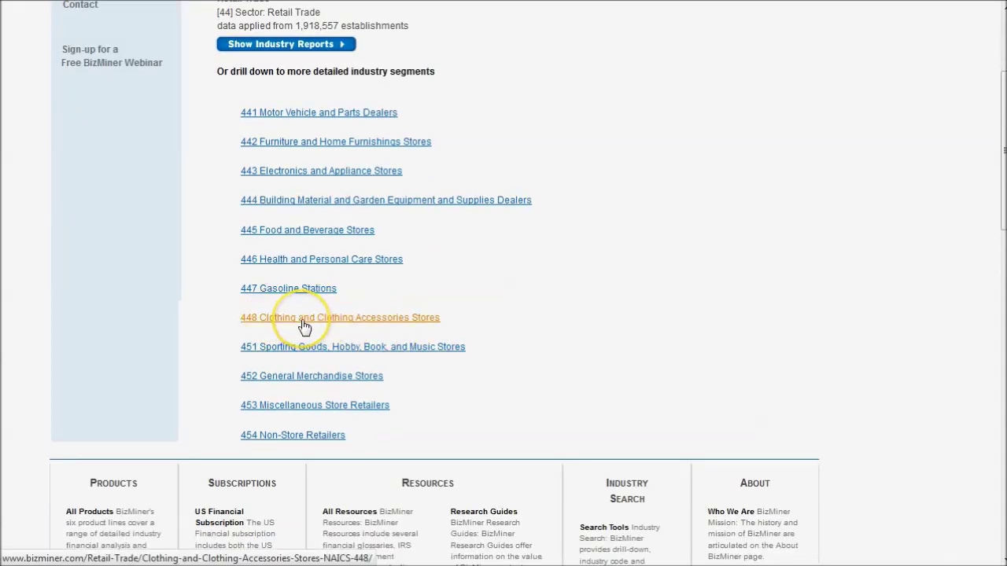
left_click(303, 319)
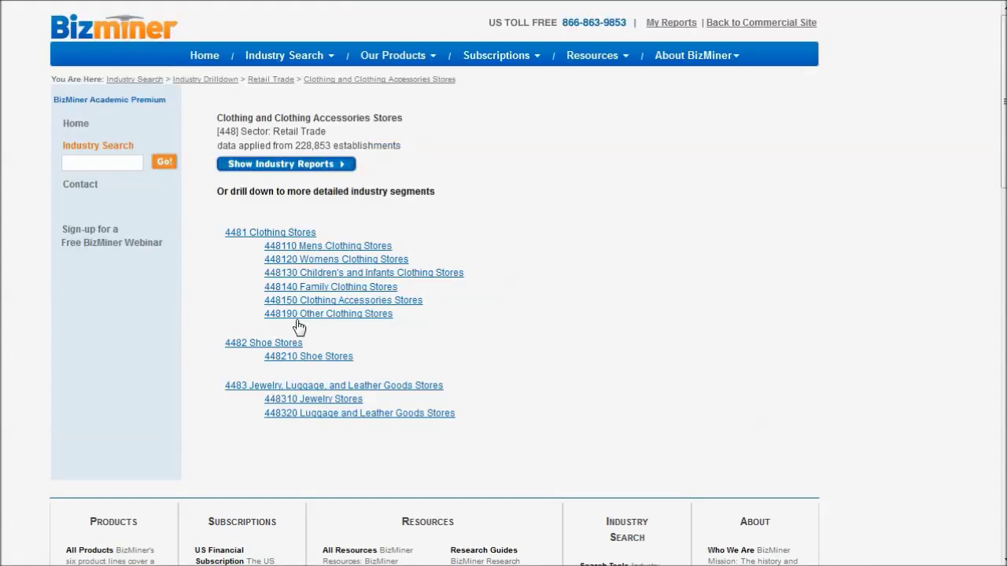
left_click(247, 344)
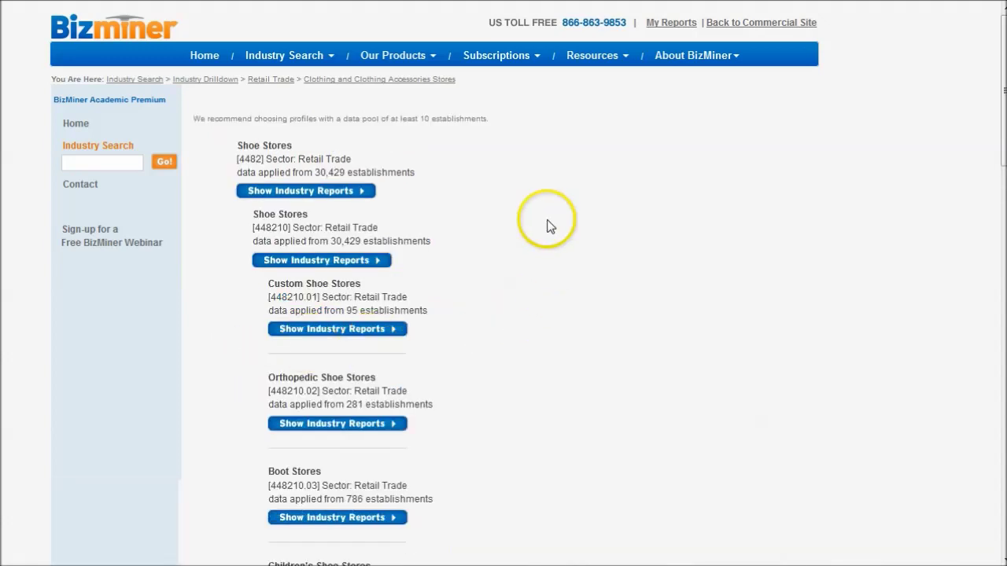
- Highlight the 30,429 and 281 establishment counts in the Shoe Stores results
scroll(546, 225, "down", 1)
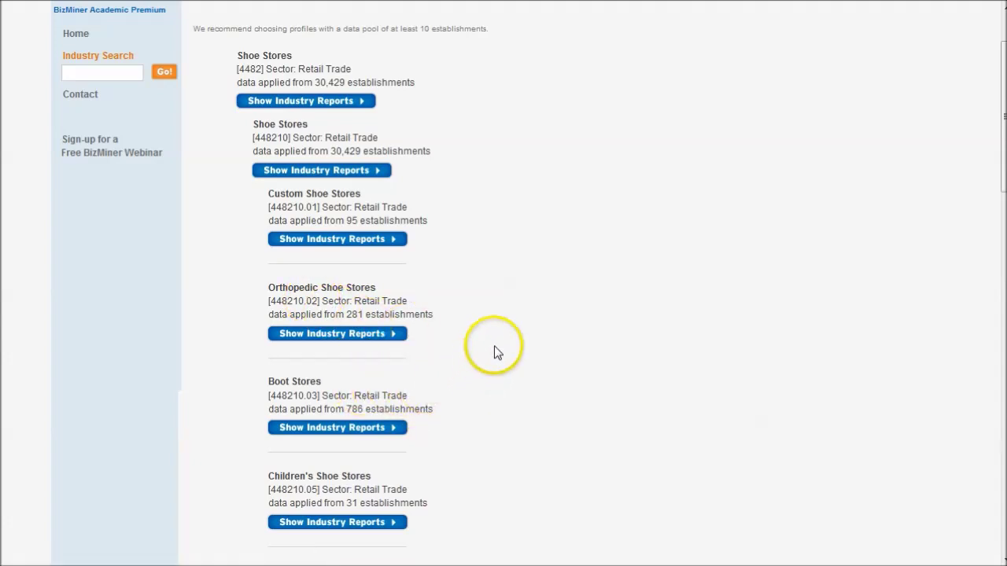
left_click_drag(314, 82, 347, 76)
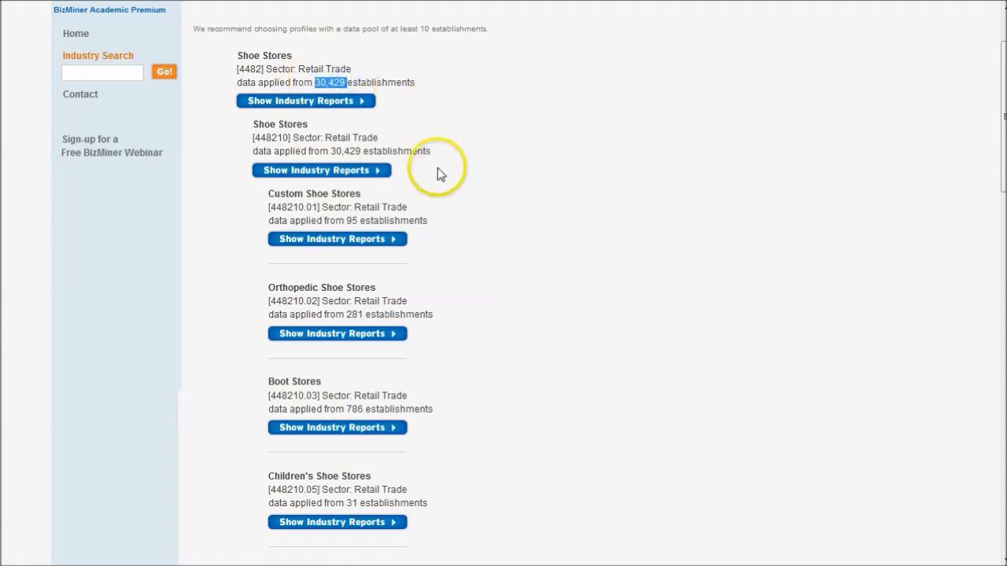
left_click_drag(343, 314, 370, 314)
left_click(456, 304)
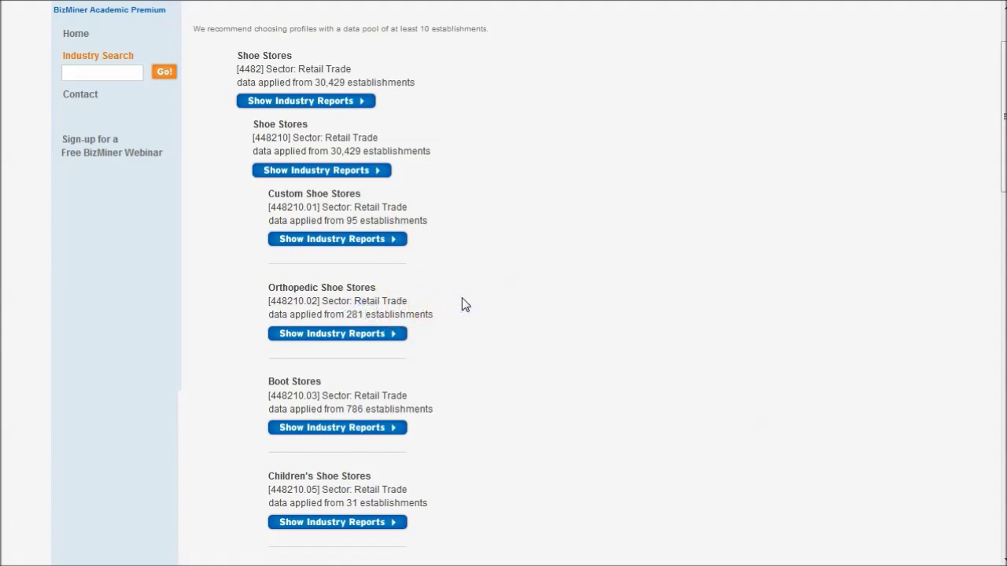
- Show the Shoe Stores [4482] reports and set the metro area to Boulder-Longmont, CO
left_click(324, 104)
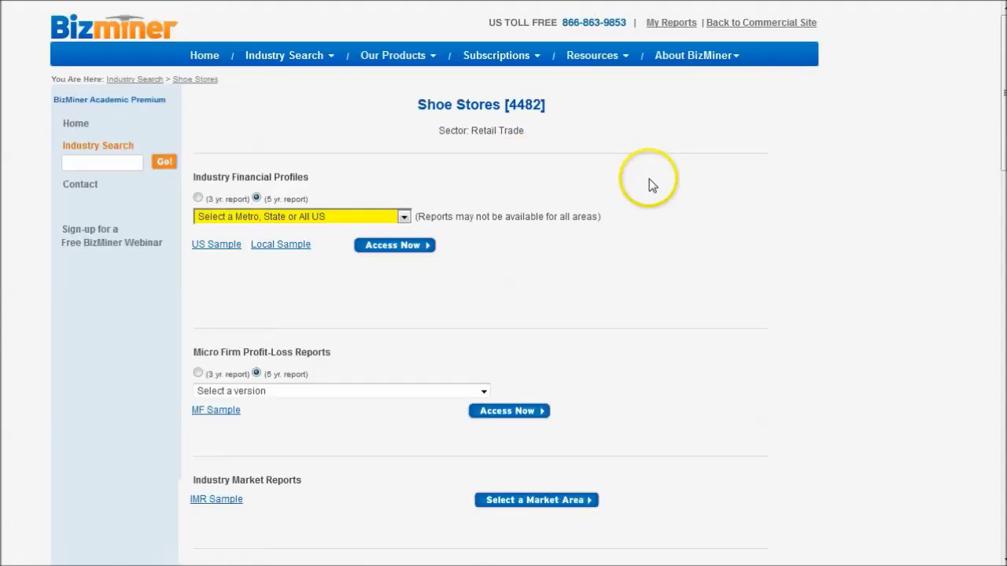
scroll(786, 220, "down", 1)
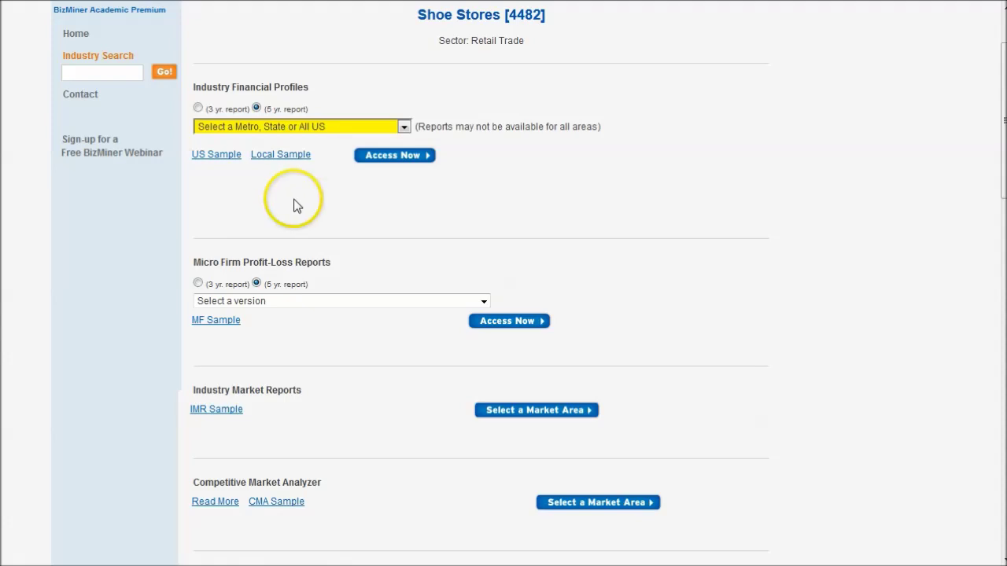
scroll(292, 197, "down", 2)
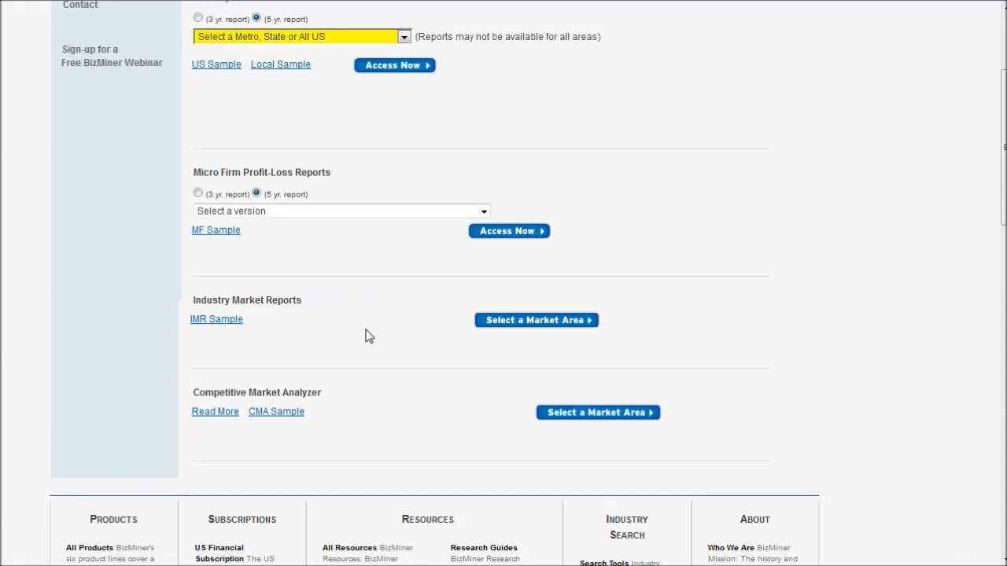
scroll(527, 124, "up", 2)
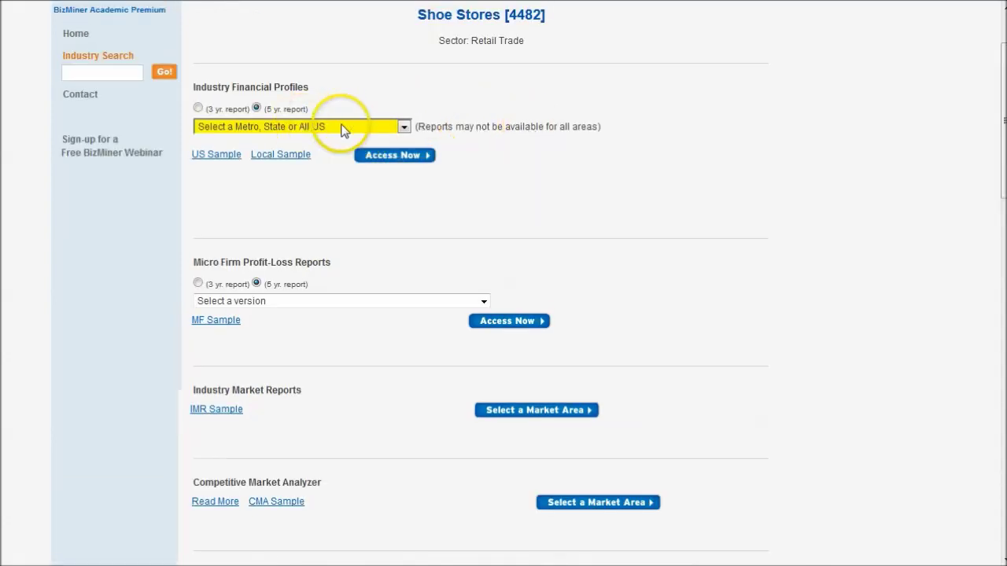
left_click(343, 128)
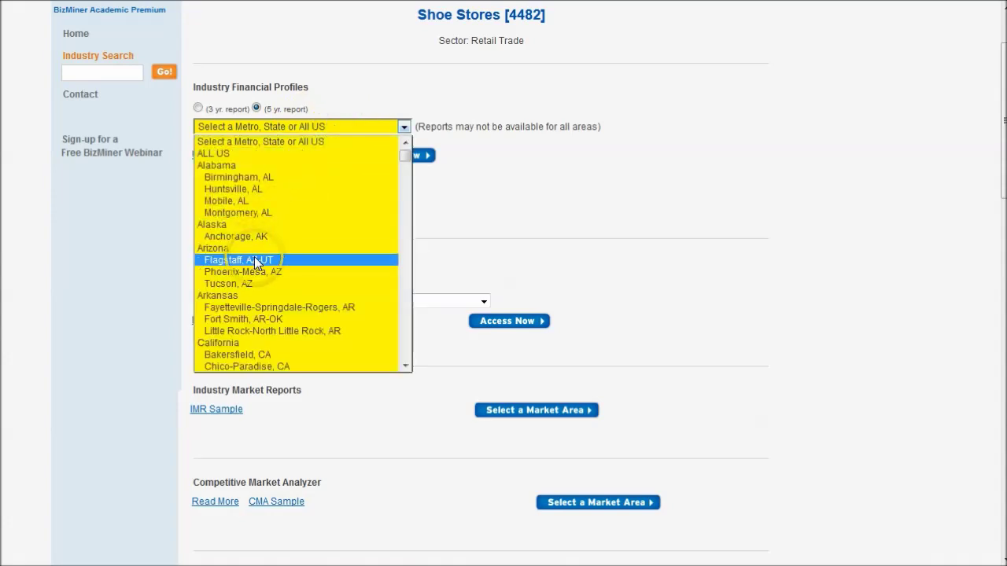
key("c")
key("c")
key("c")
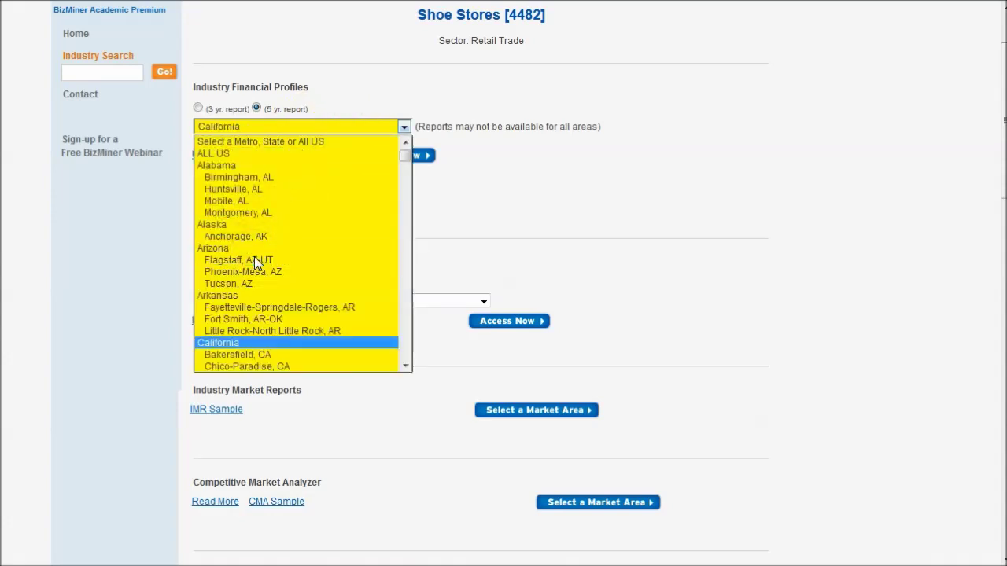
scroll(239, 316, "down", 3)
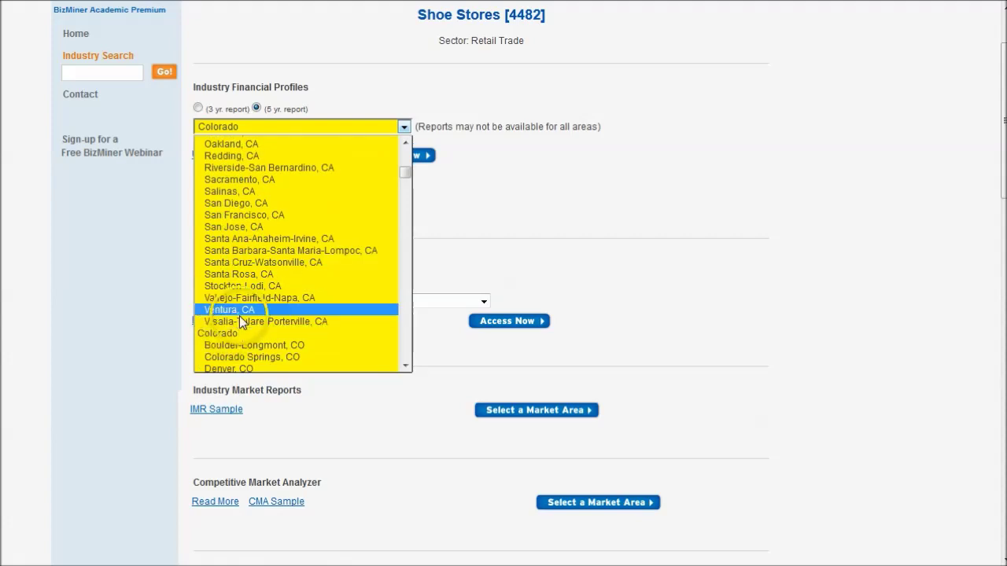
left_click(252, 313)
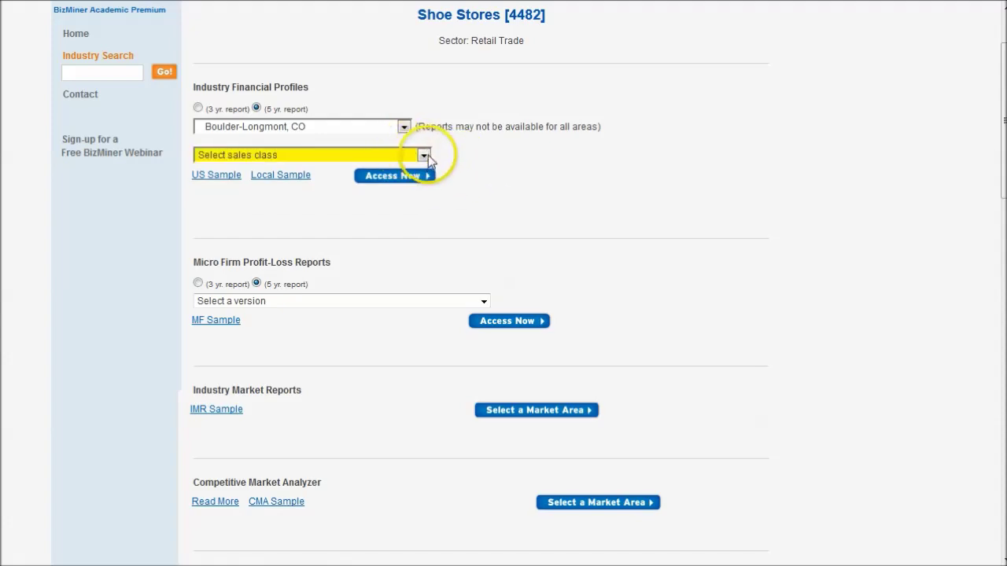
- Choose the $1-$499,999 sales class for the financial profile
left_click(424, 155)
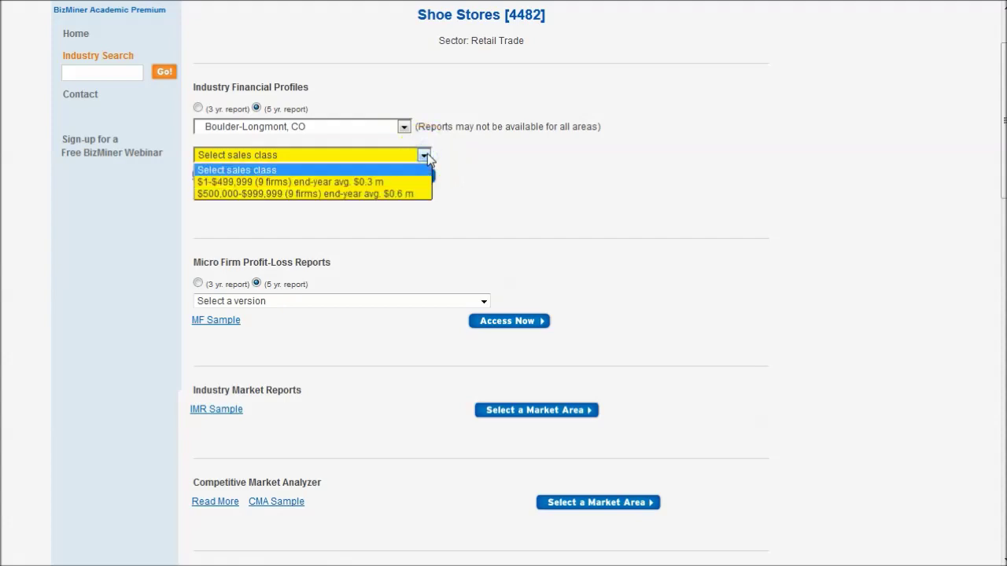
mouse_move(247, 180)
left_mouse_down()
mouse_move(270, 191)
mouse_move(260, 189)
left_mouse_up()
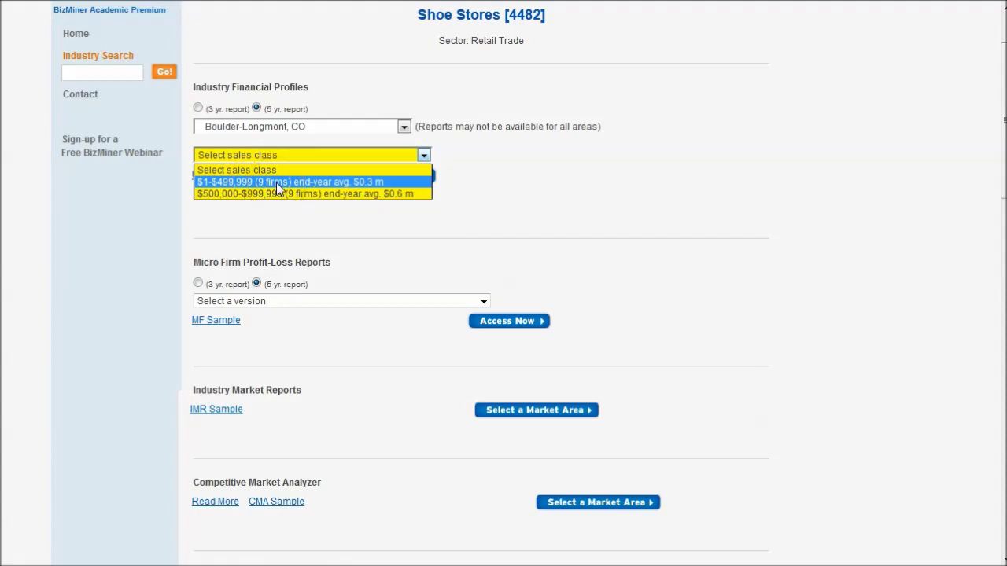
left_click(277, 182)
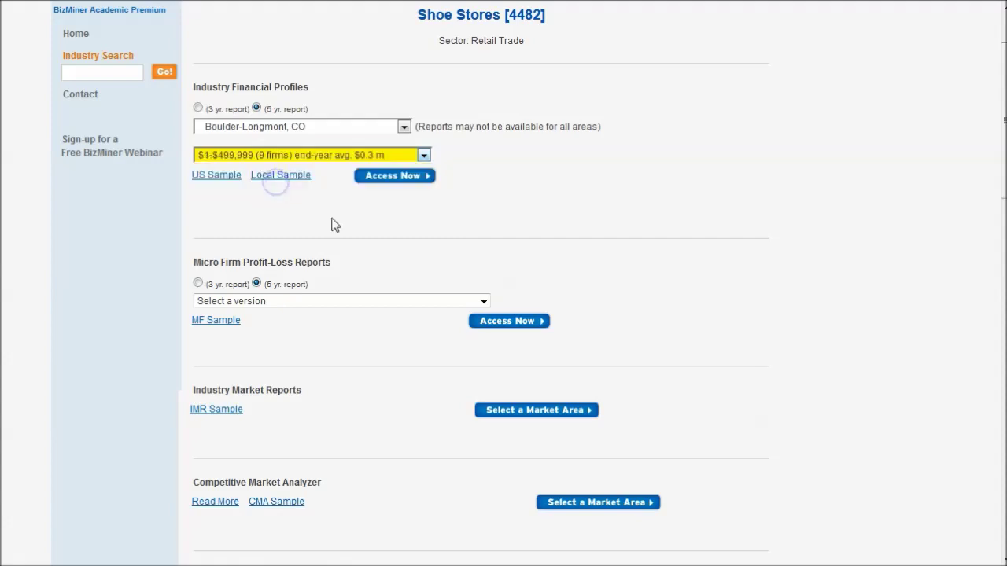
- Order the Industry Financial profile and view its HTML version down to the Profit and Loss table
left_click(404, 183)
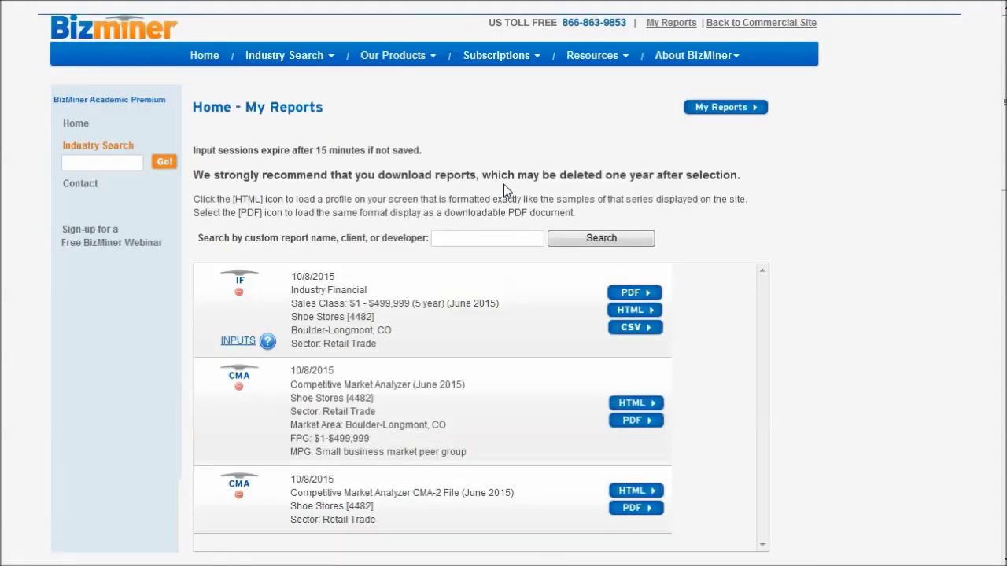
left_click(624, 315)
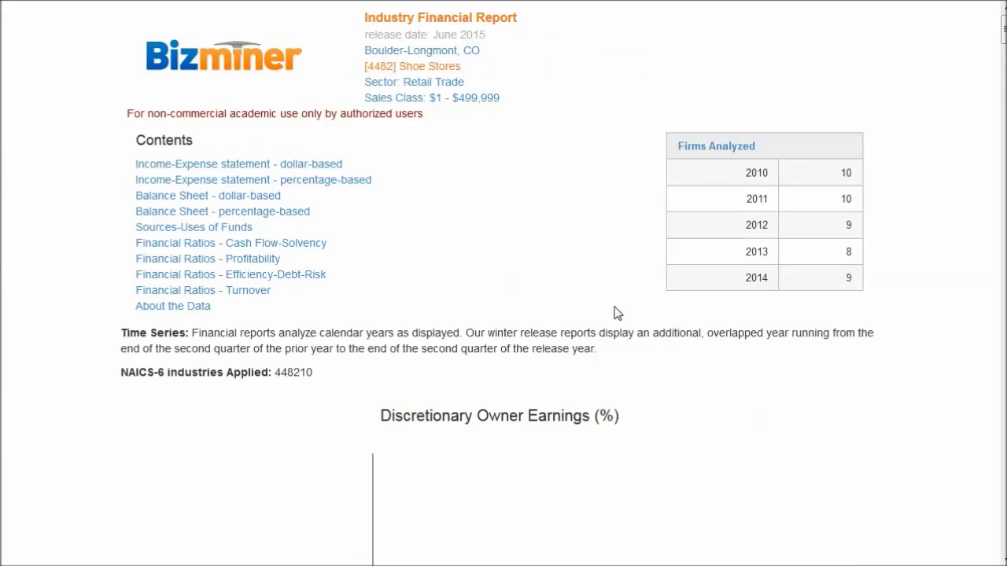
scroll(613, 291, "down", 7)
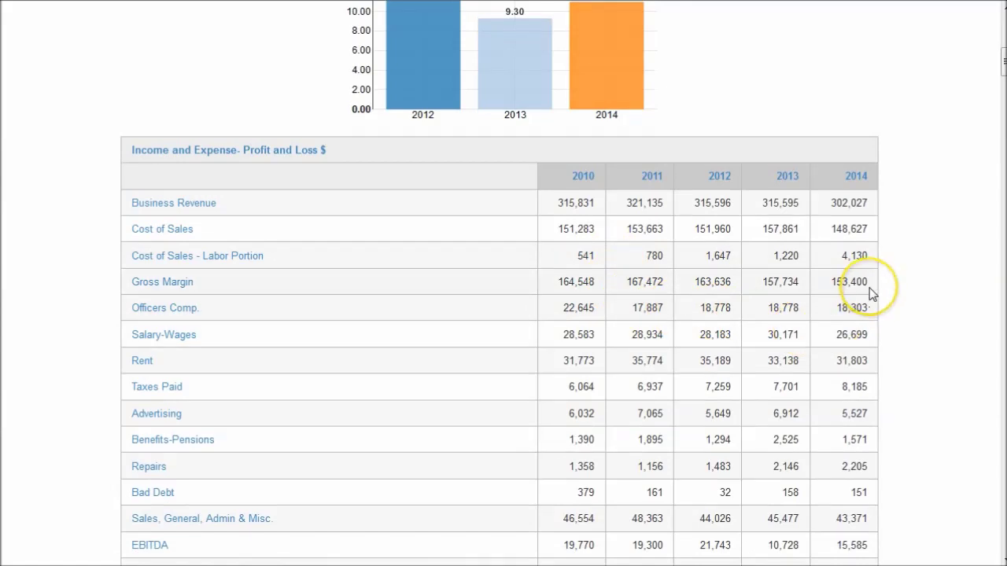
scroll(870, 293, "down", 1)
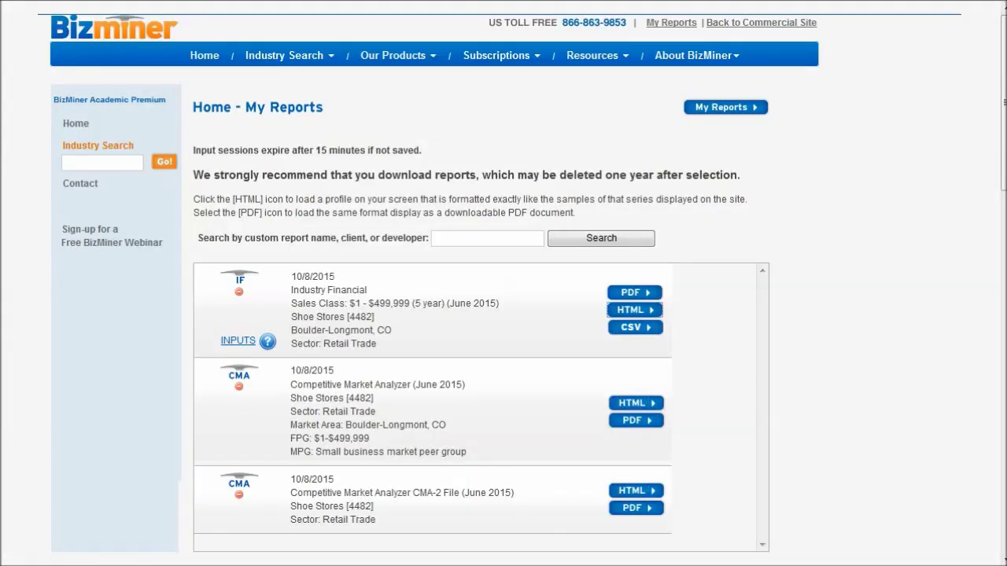
- Start a Competitive Market Analyzer for Shoe Stores with Boulder-Longmont, CO as the metro market
left_click(253, 52)
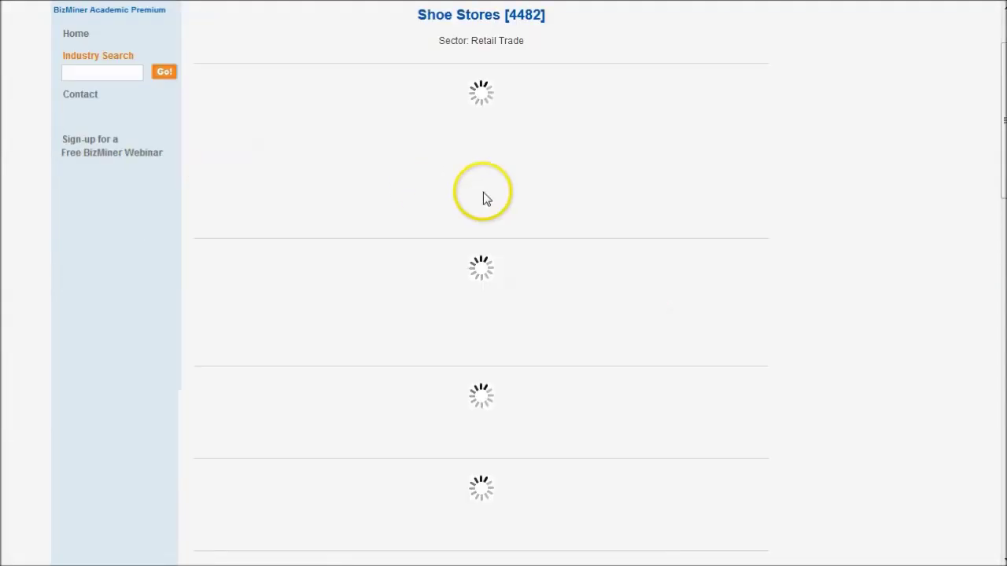
scroll(597, 244, "down", 1)
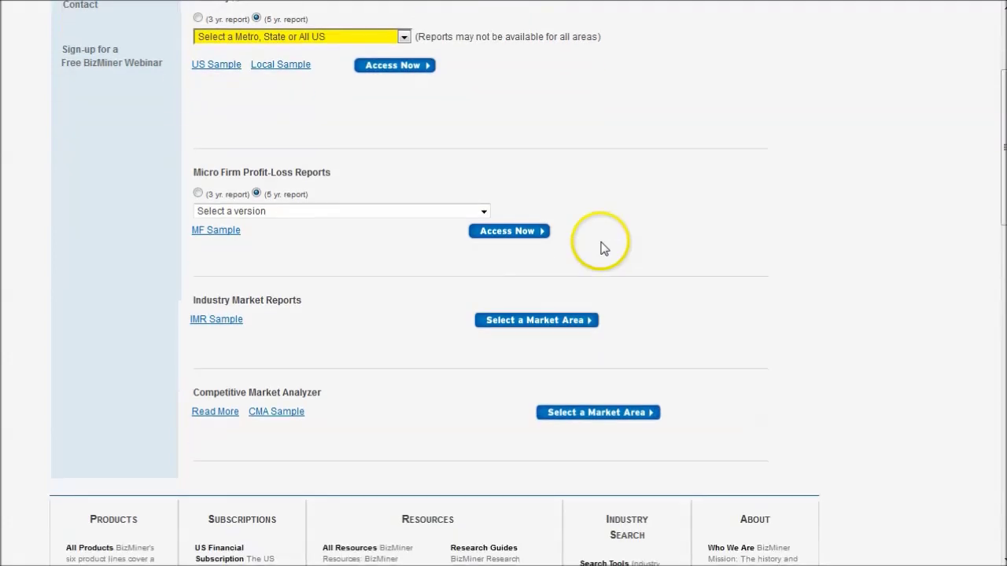
left_click(582, 412)
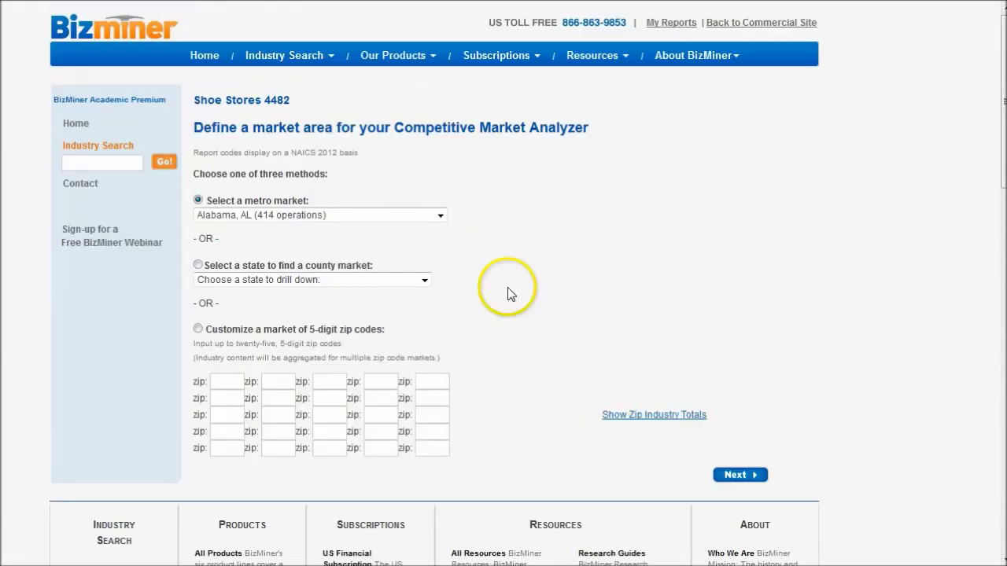
left_click(440, 214)
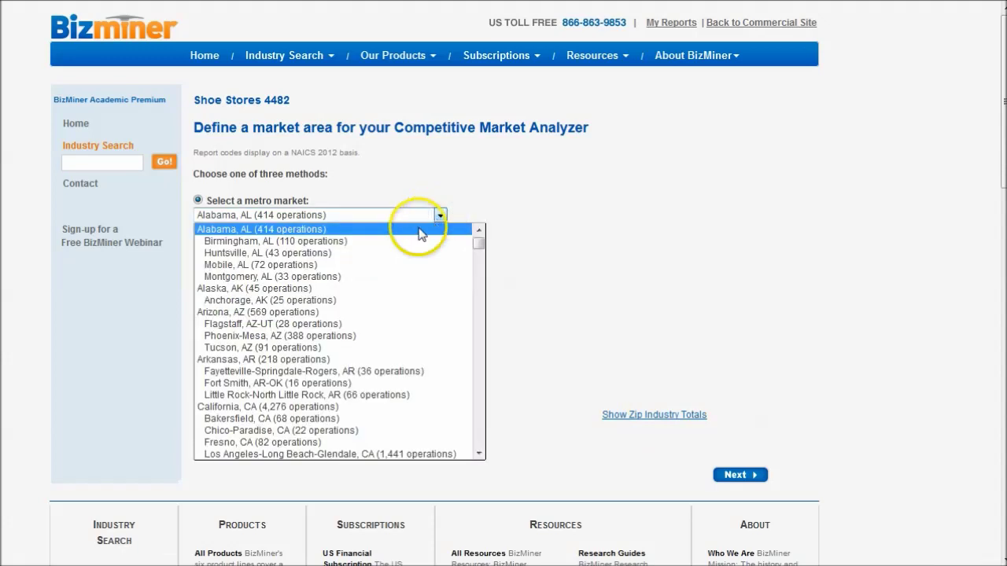
key("c")
key("c")
key("c")
key("c")
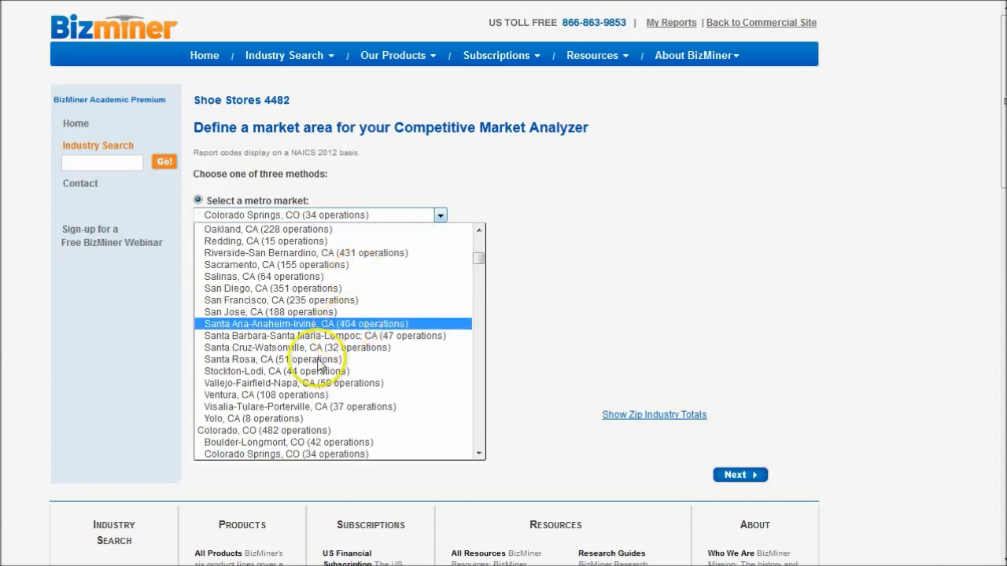
left_click(269, 443)
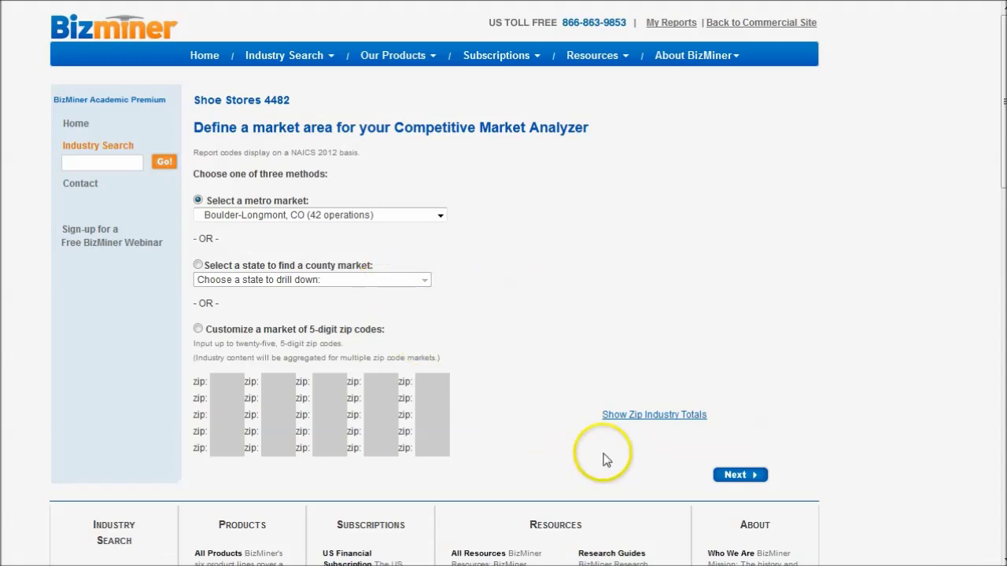
left_click(734, 475)
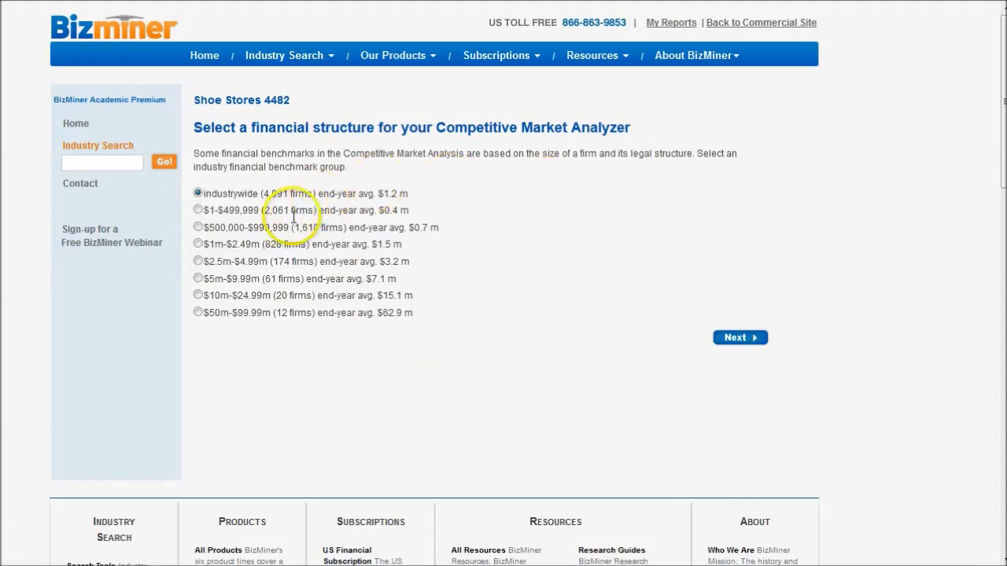
- Use the $1-$499,999 group and Small Business peers, generate it, and dismiss the in-cart notice
left_click(198, 211)
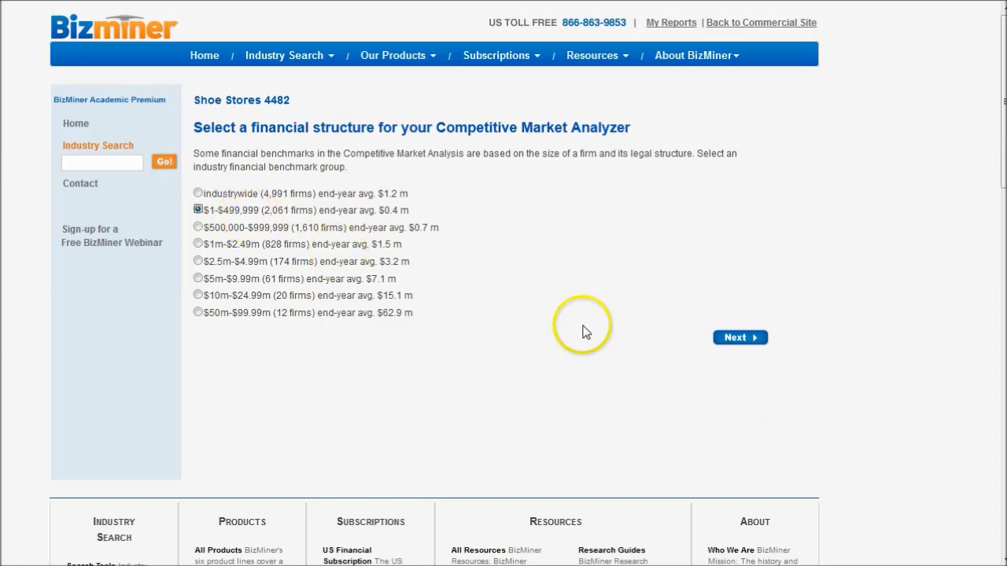
left_click(733, 342)
left_click(733, 342)
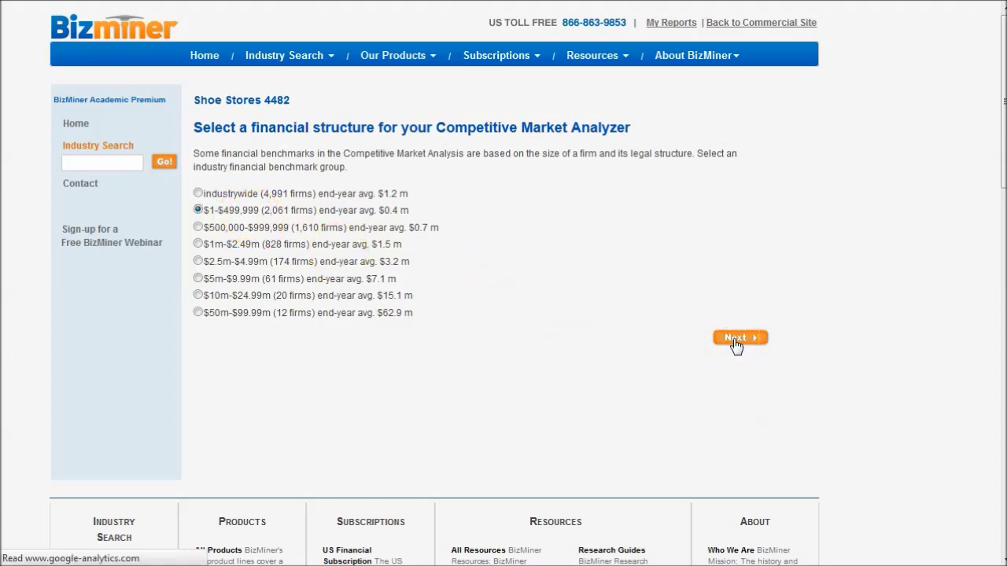
left_click(198, 233)
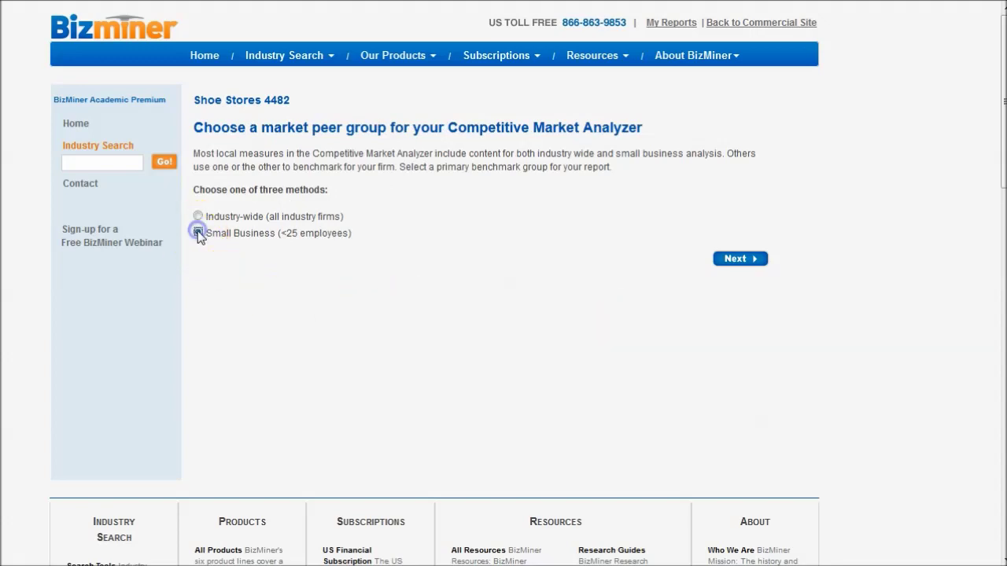
left_click(741, 260)
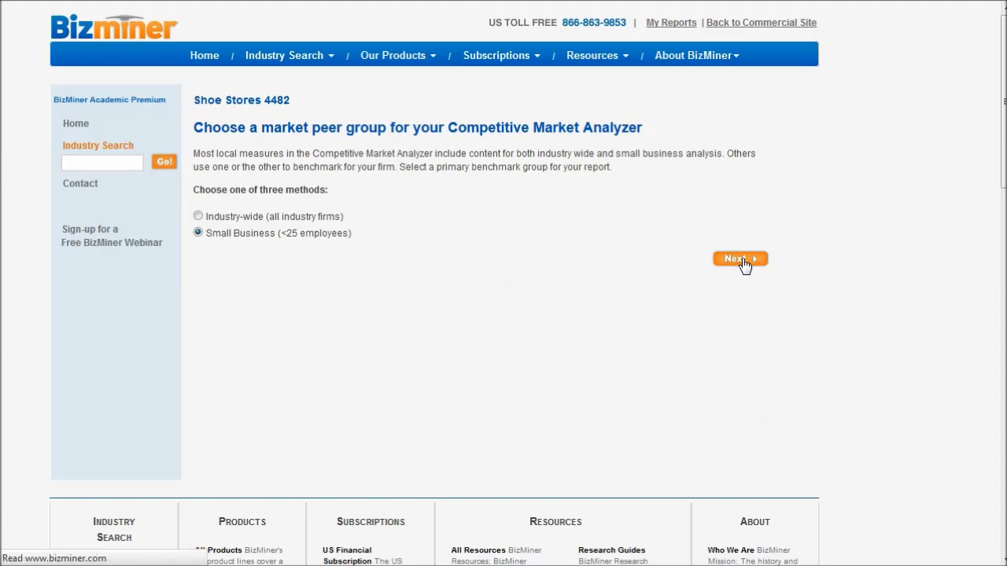
left_click(717, 366)
left_click(728, 380)
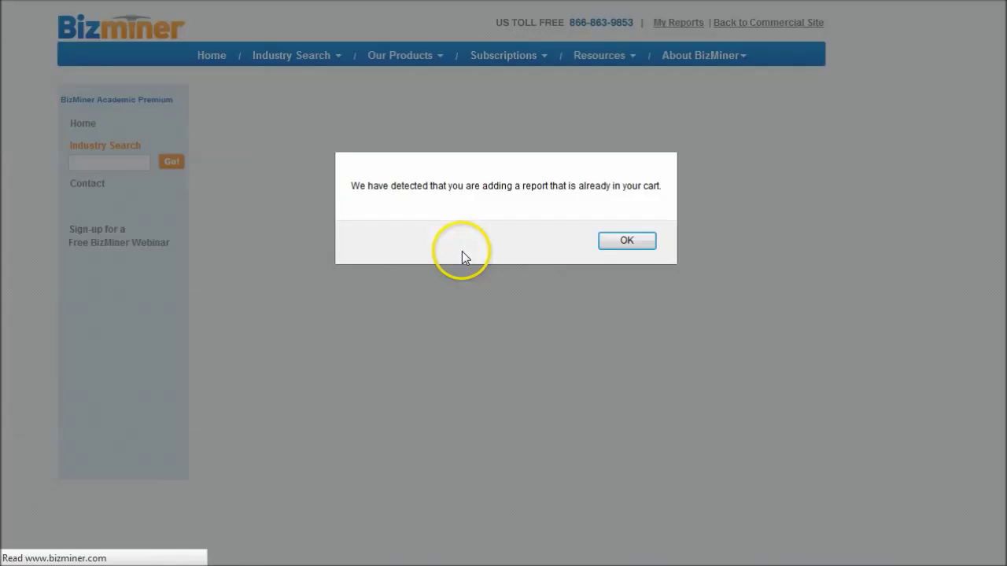
left_click(637, 246)
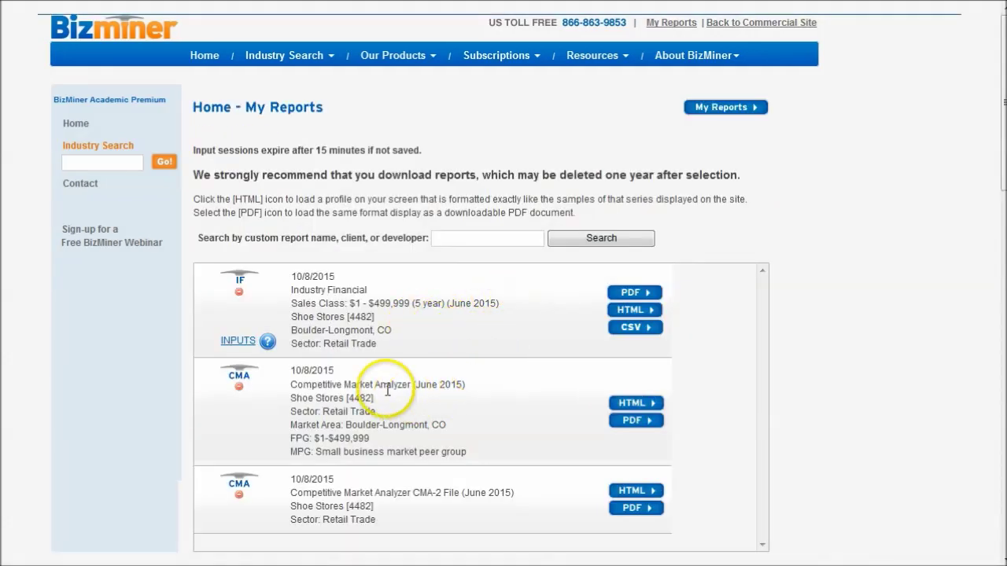
- View the analyzer in HTML through its market concentration and market size sections
left_click(629, 404)
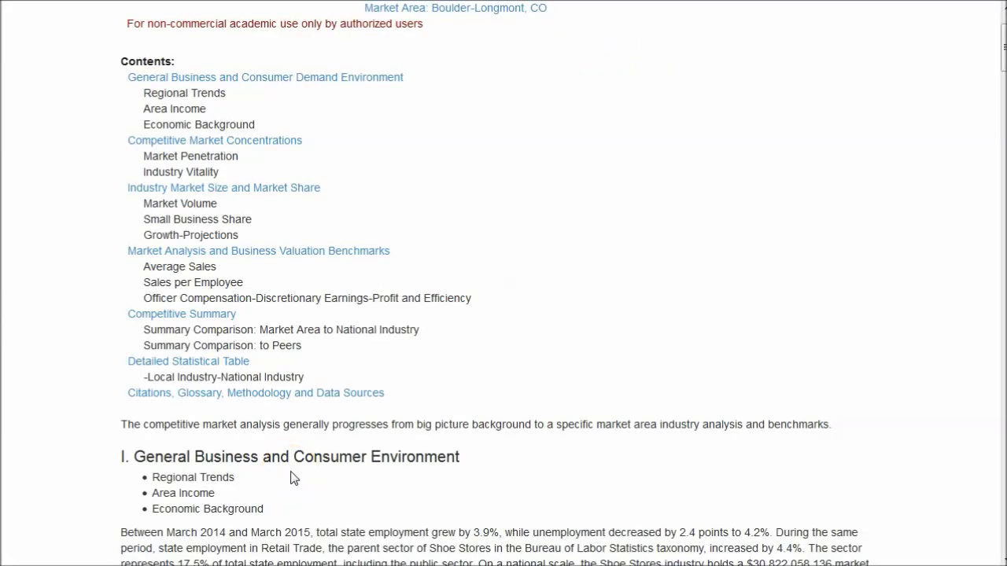
scroll(535, 439, "down", 2)
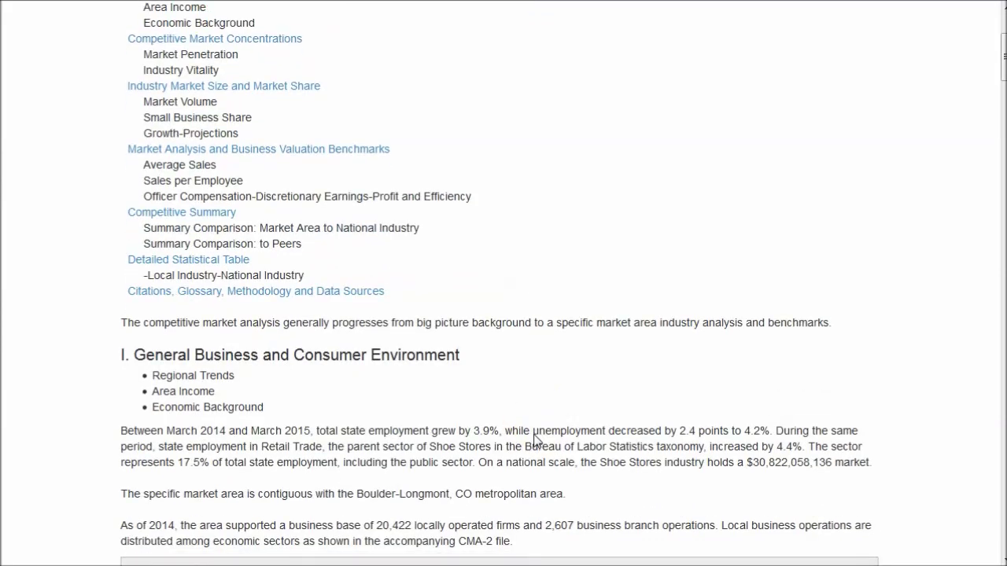
scroll(535, 438, "down", 3)
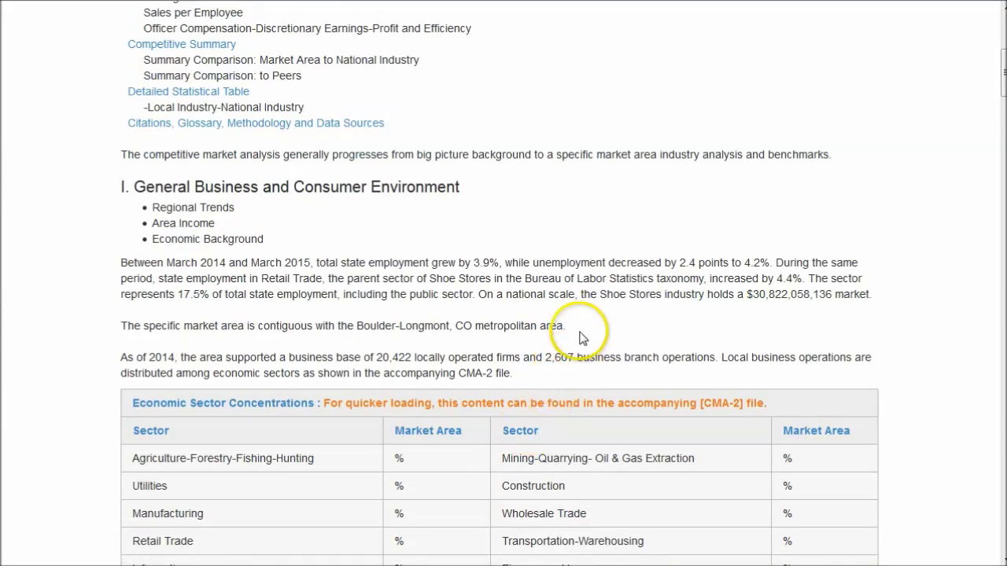
scroll(580, 337, "down", 2)
scroll(579, 338, "down", 3)
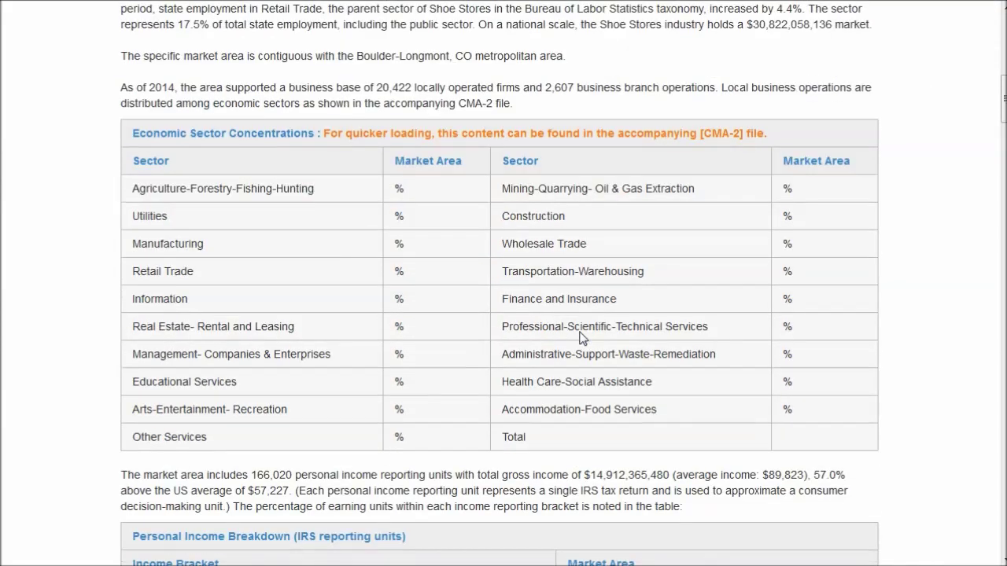
scroll(575, 393, "down", 4)
scroll(563, 404, "down", 3)
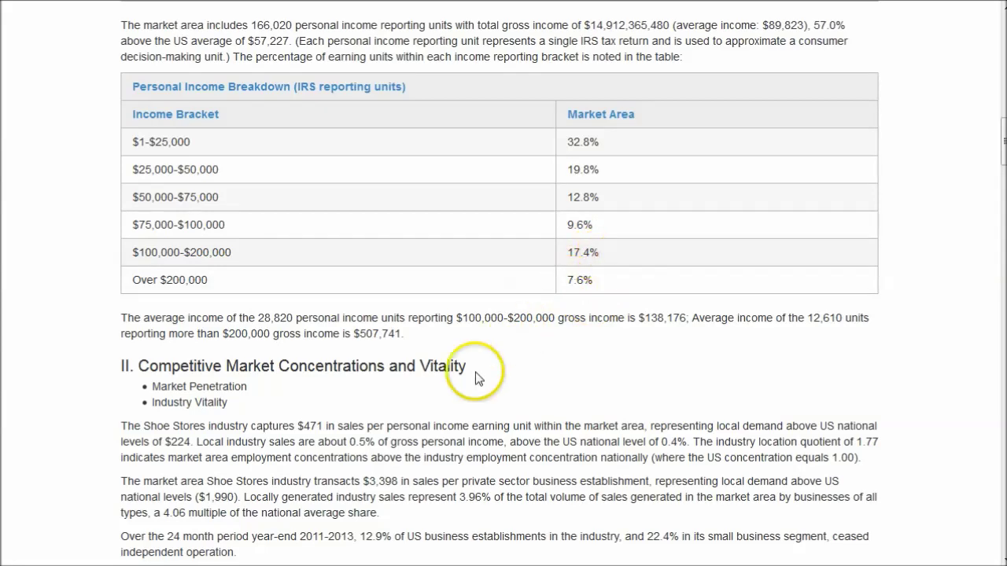
scroll(480, 386, "down", 1)
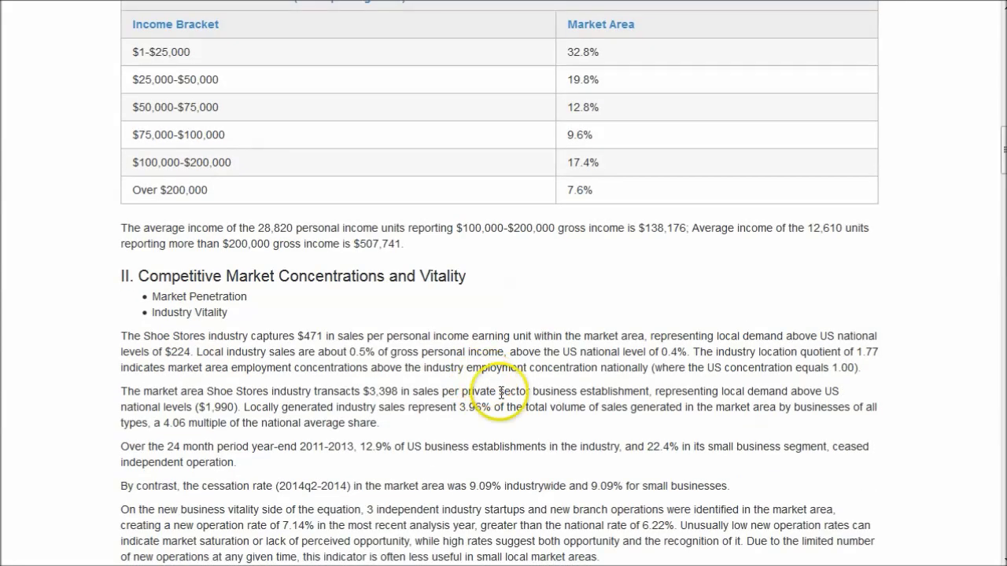
scroll(393, 381, "down", 1)
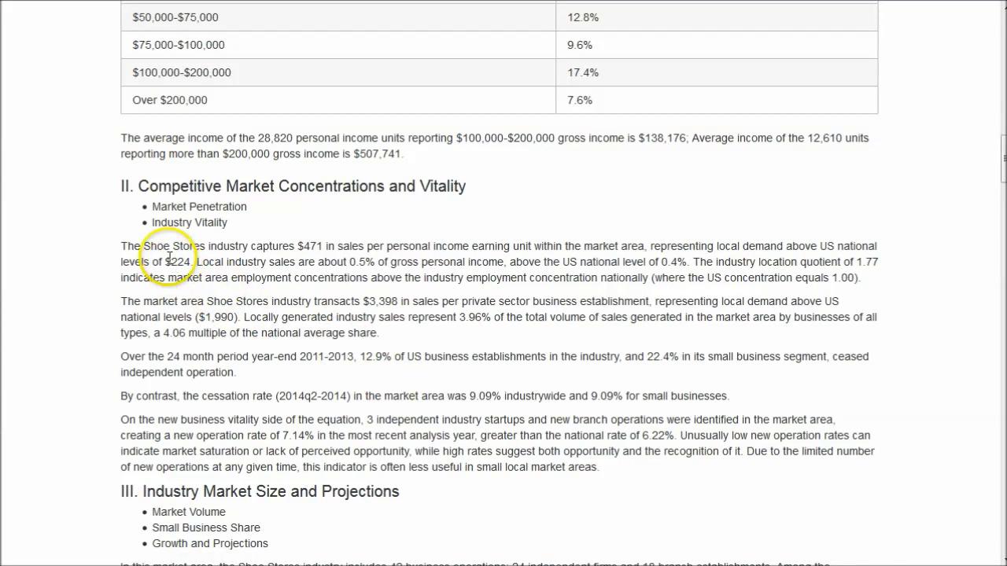
- Highlight the Shoe Stores sales-per-income sentence, then return to the report options page
left_click_drag(148, 246, 188, 259)
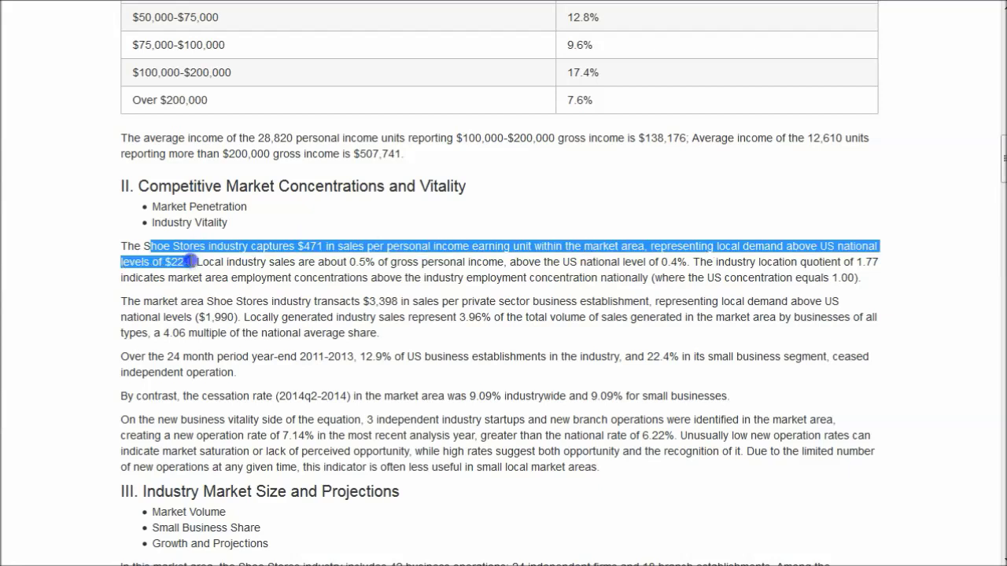
left_click(261, 283)
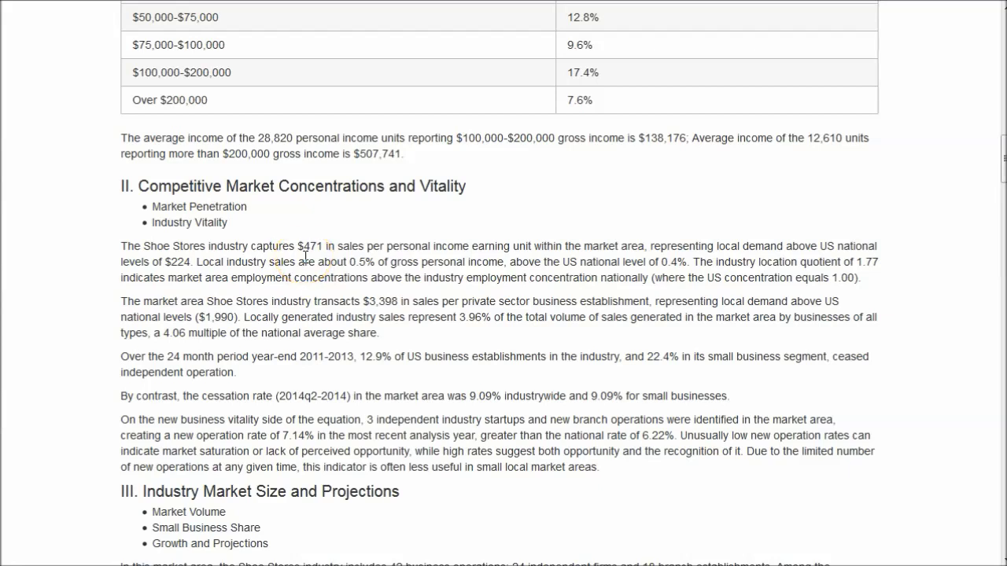
left_click(291, 287)
left_click(297, 291)
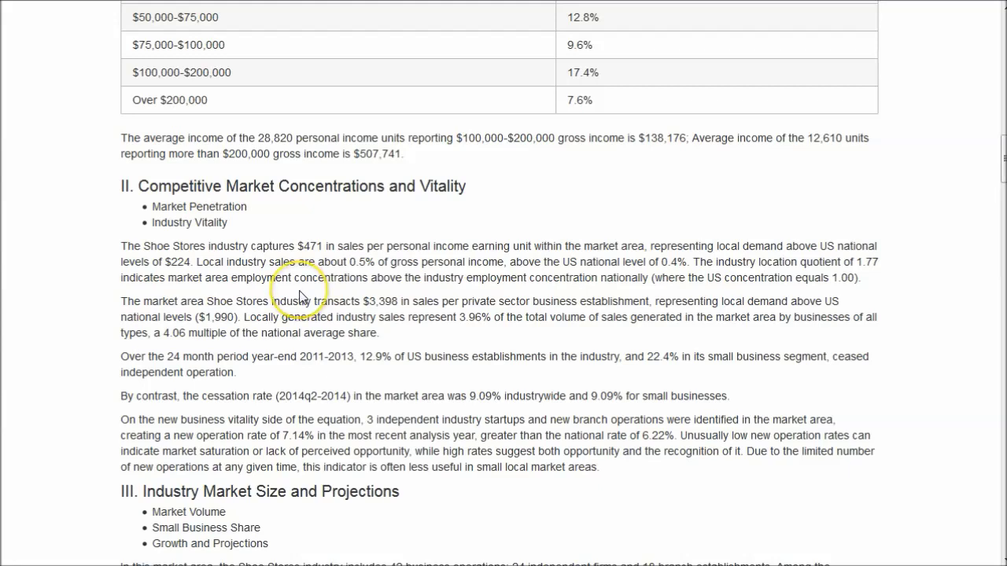
scroll(299, 293, "down", 3)
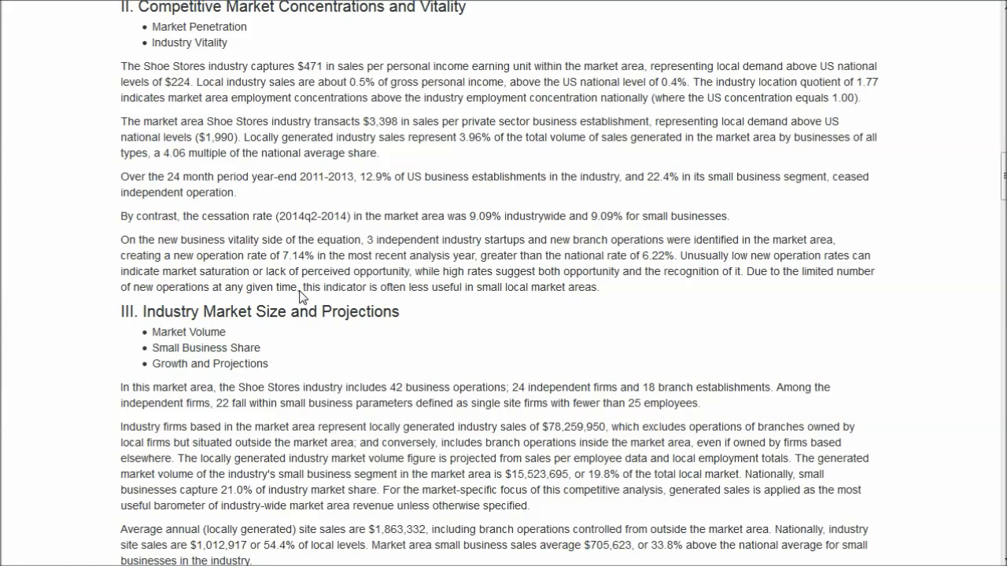
left_click(725, 337)
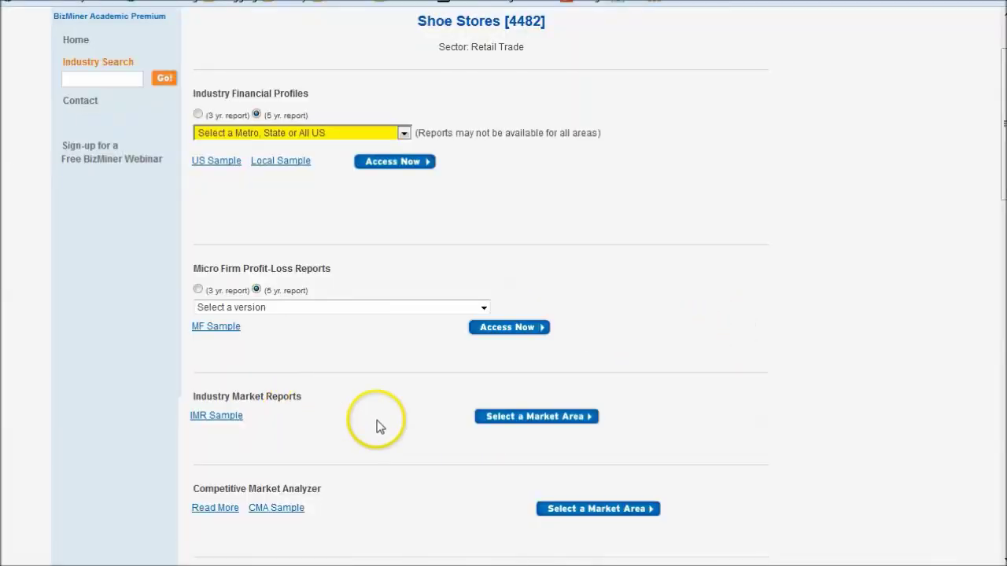
- Request an Industry Market Report for Shoe Stores with Boulder-Longmont, CO as the market area
left_click(510, 419)
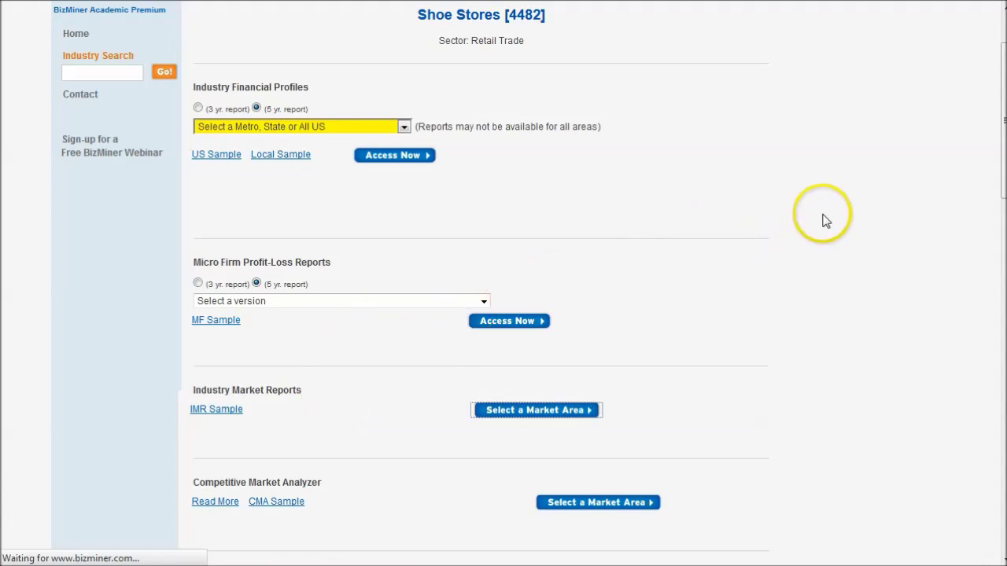
left_click(428, 216)
left_click(353, 216)
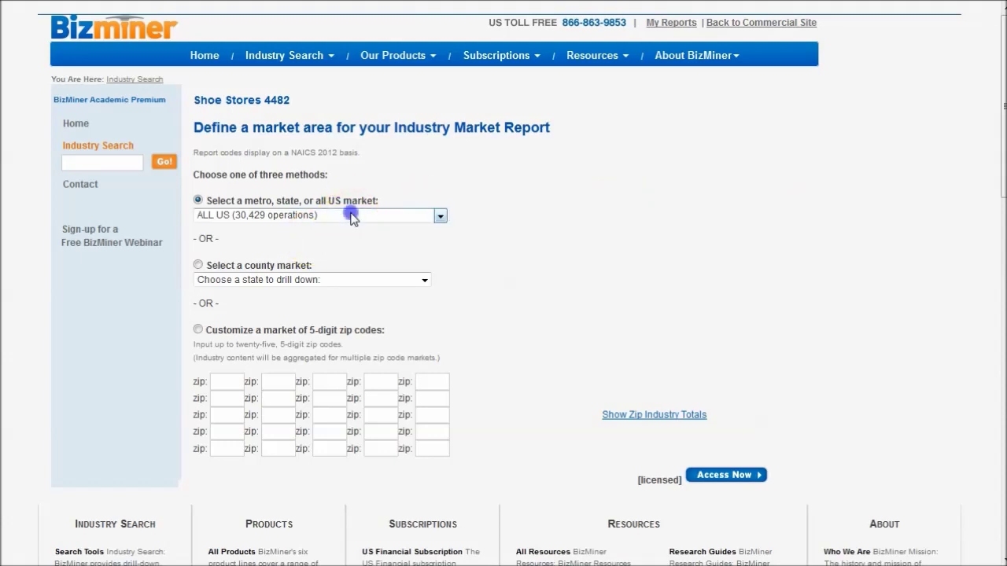
key("c")
key("h")
key("c")
key("o")
key("Down")
key("Down")
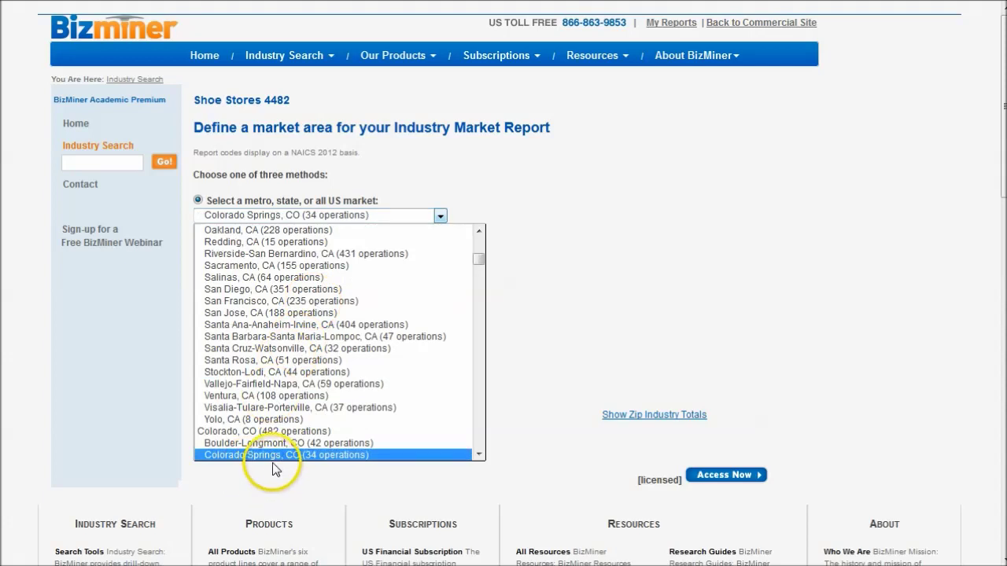
left_click(253, 443)
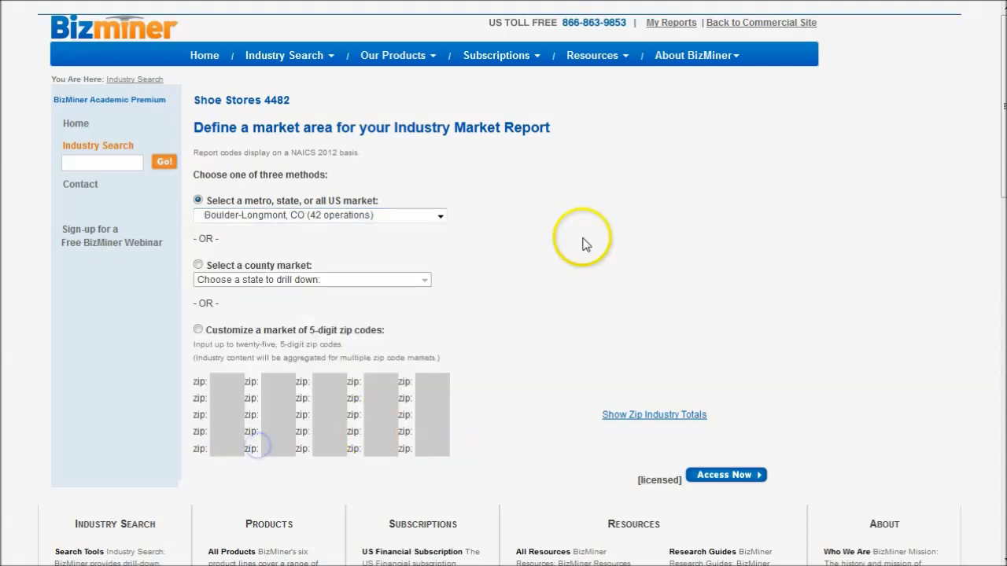
left_click(726, 476)
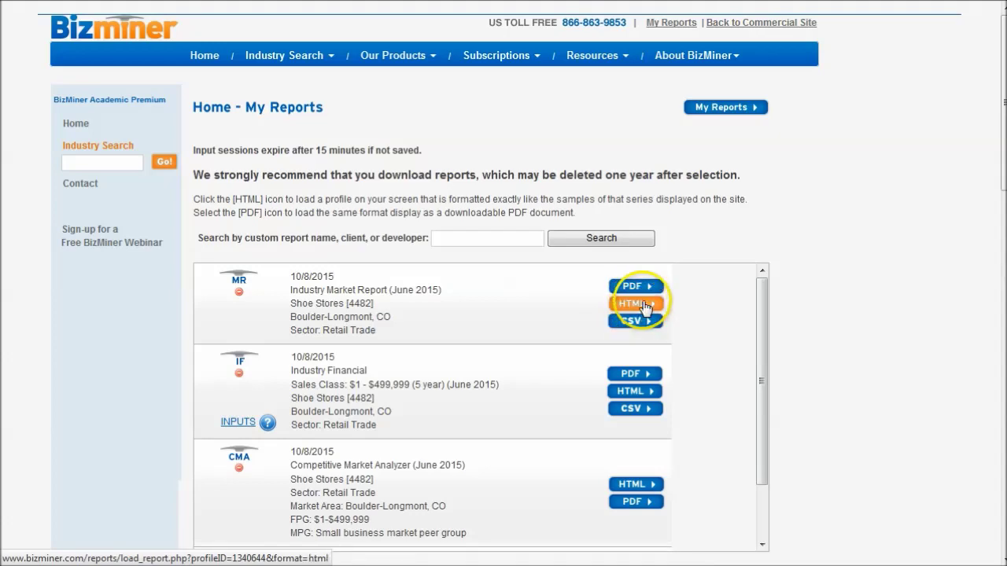
left_click(644, 305)
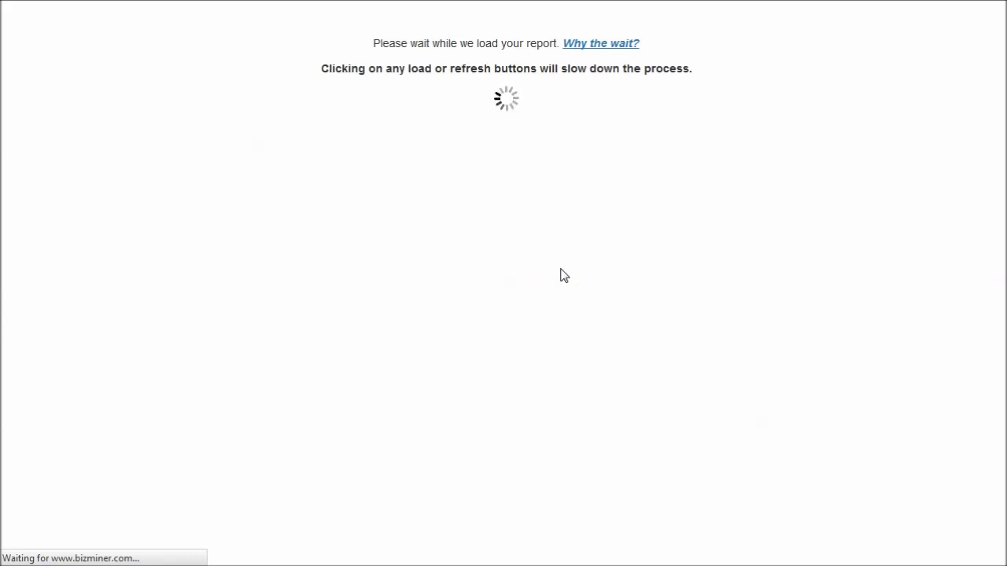
left_click(742, 198)
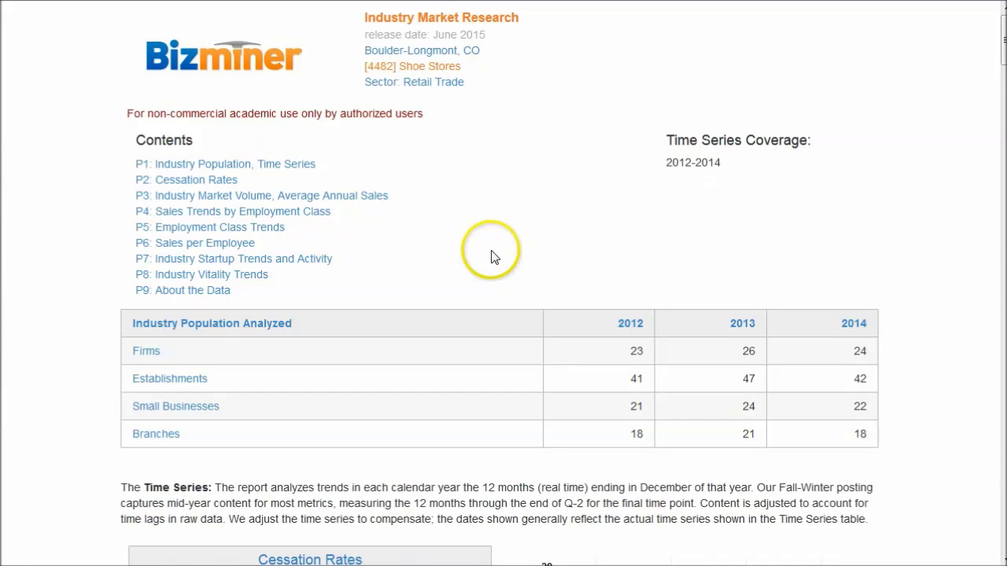
scroll(493, 254, "down", 2)
mouse_move(493, 256)
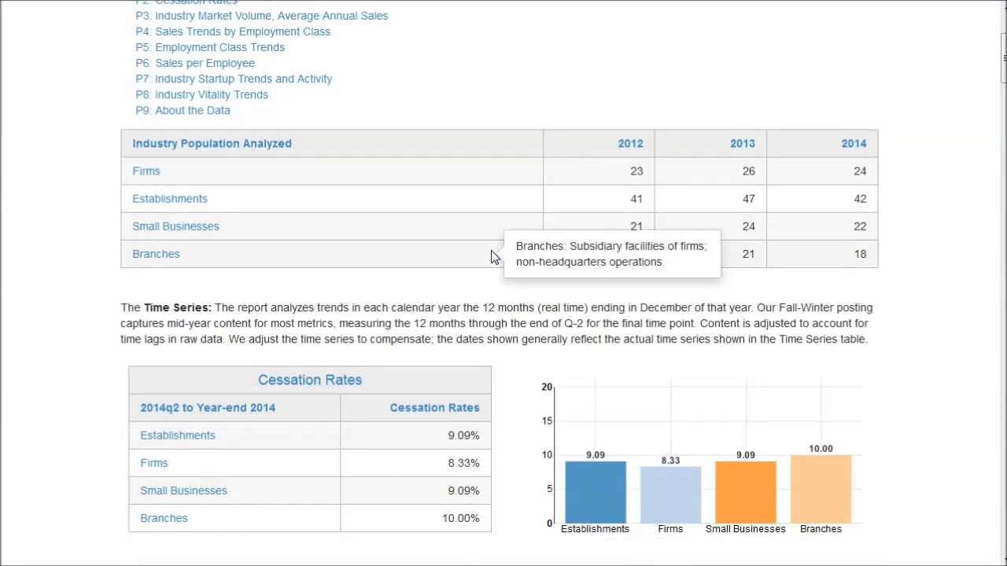
left_click(496, 289)
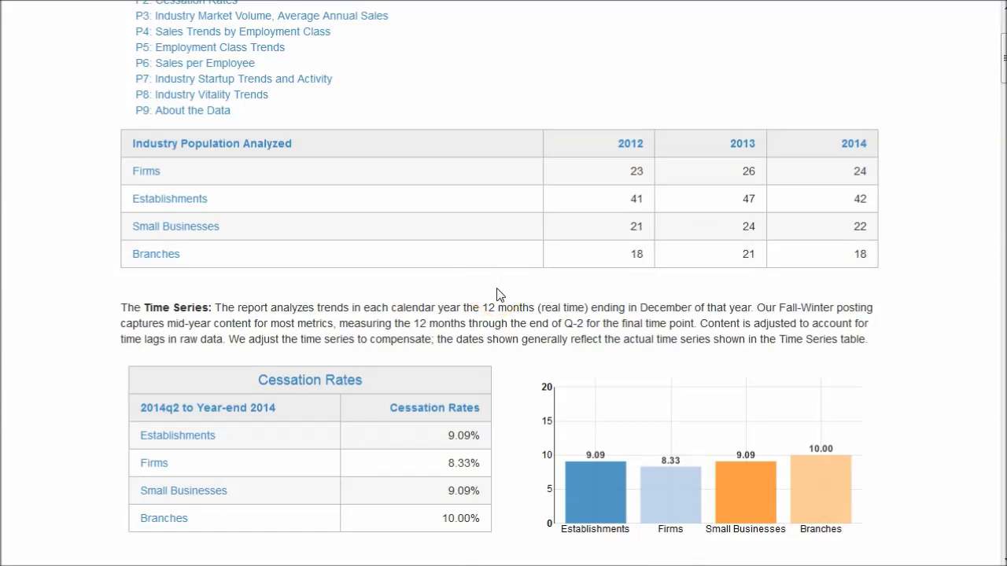
scroll(496, 295, "down", 8)
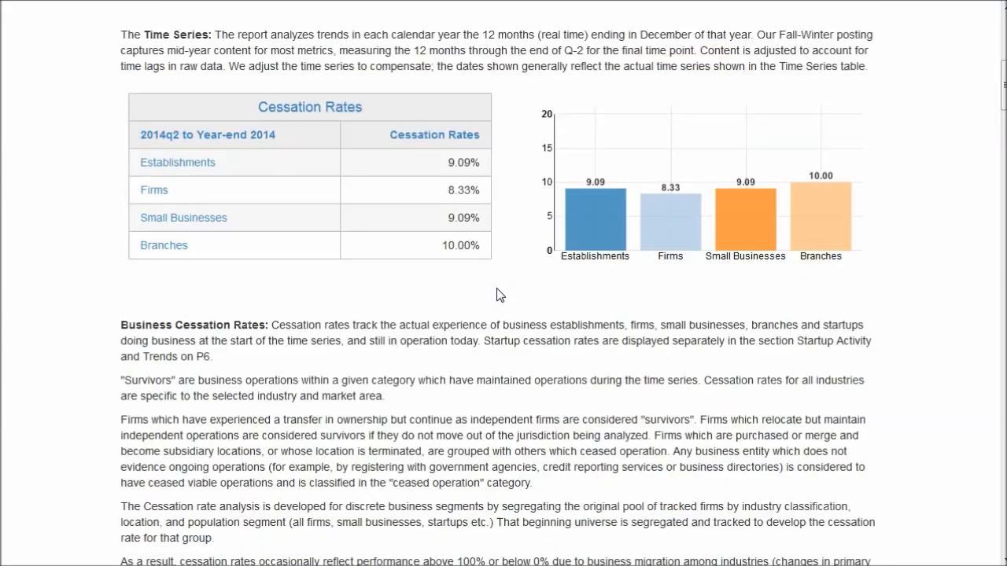
scroll(497, 291, "down", 10)
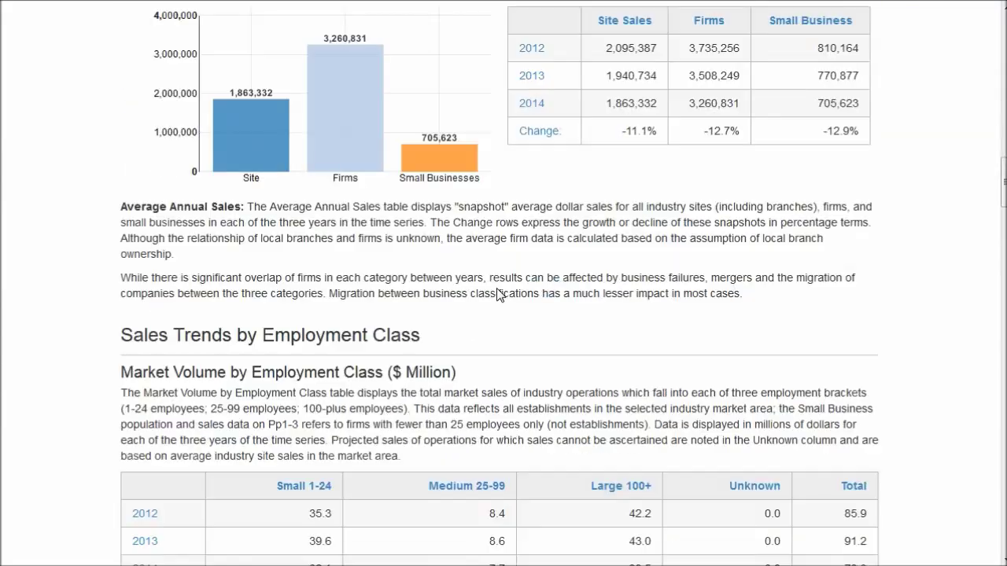
scroll(496, 295, "down", 13)
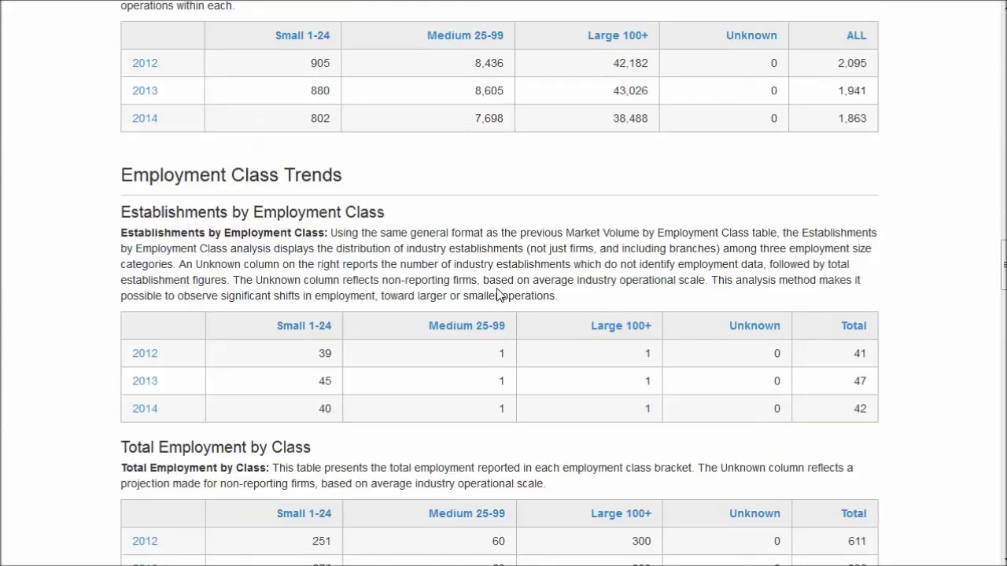
scroll(496, 295, "down", 5)
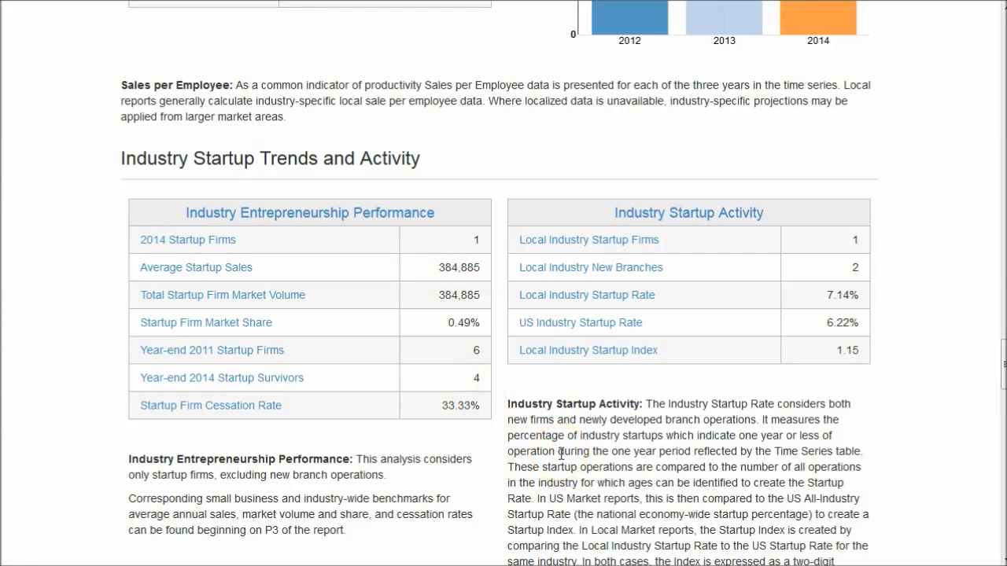
scroll(550, 444, "up", 12)
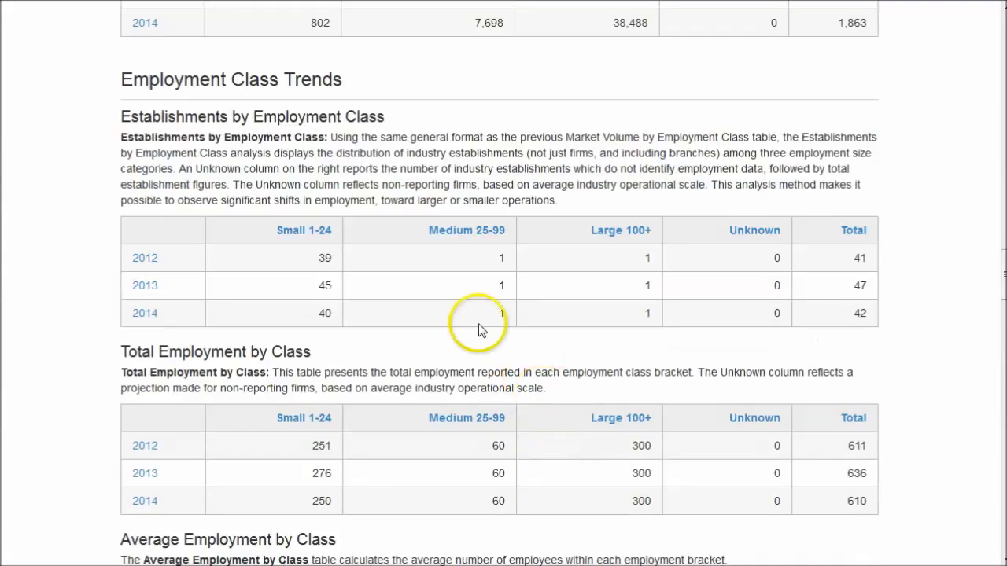
key("ctrl+w")
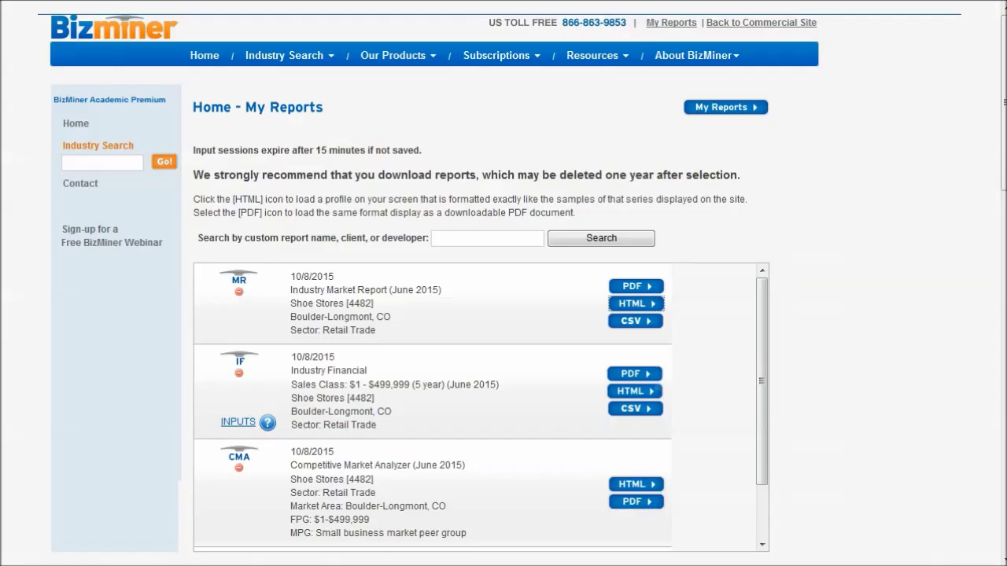